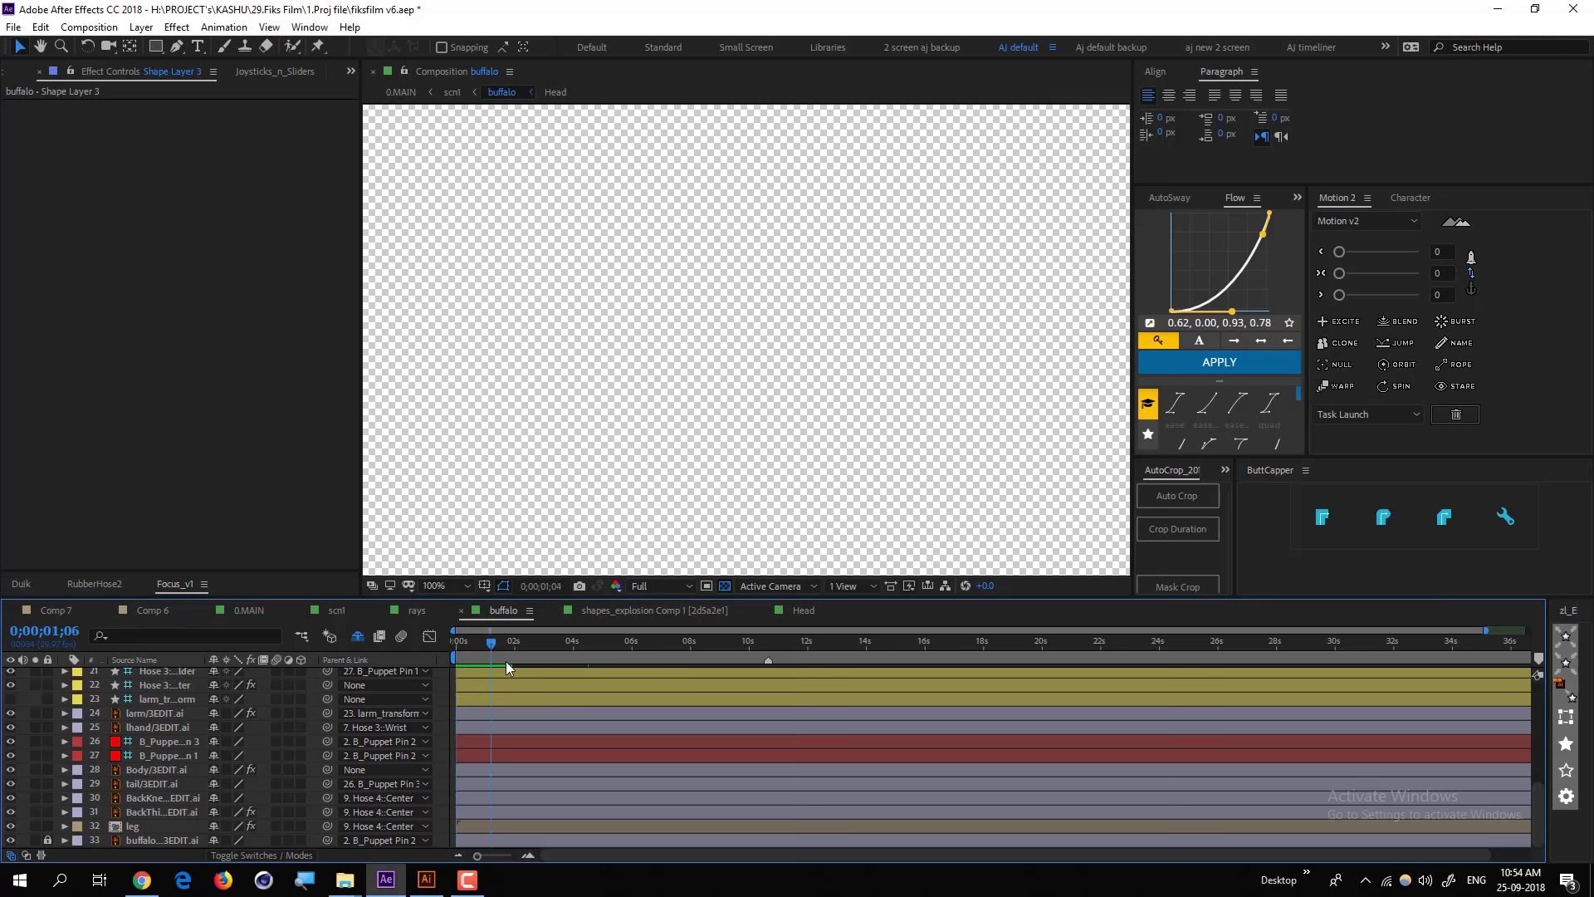
Scrub the buffalo composition to about three seconds to preview the run cycle
{"action": "left_click_drag", "start_coordinate": [505, 661], "coordinate": [554, 671]}
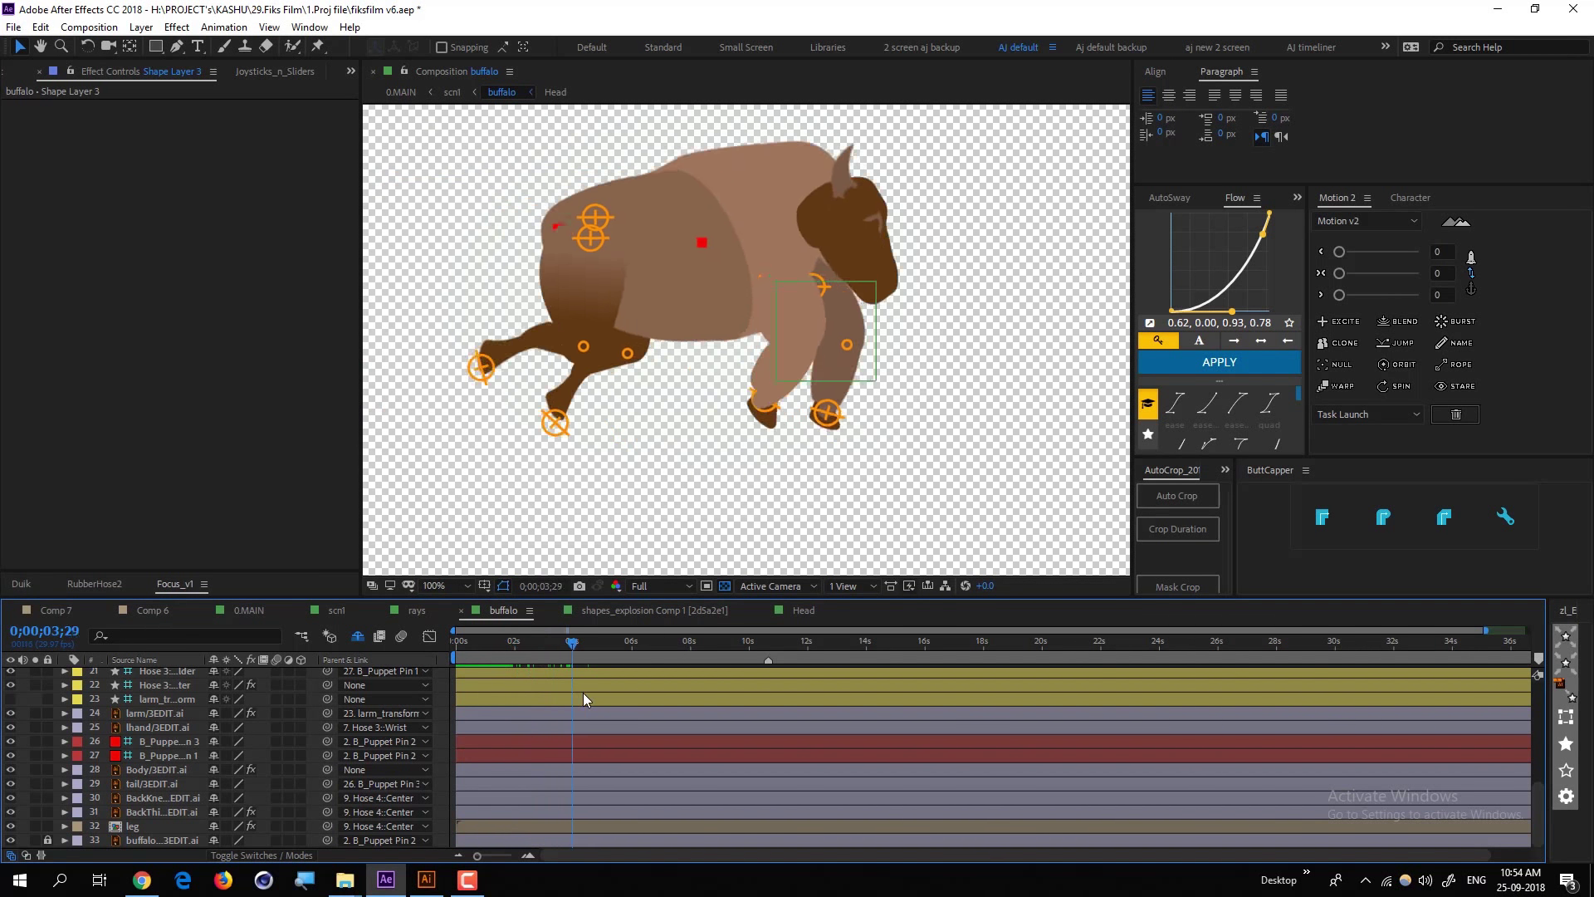
Reveal the buffalo null's Position and Scale keyframes, preview its movement, then collapse and deselect it
{"action": "left_click_drag", "start_coordinate": [624, 710], "coordinate": [605, 719]}
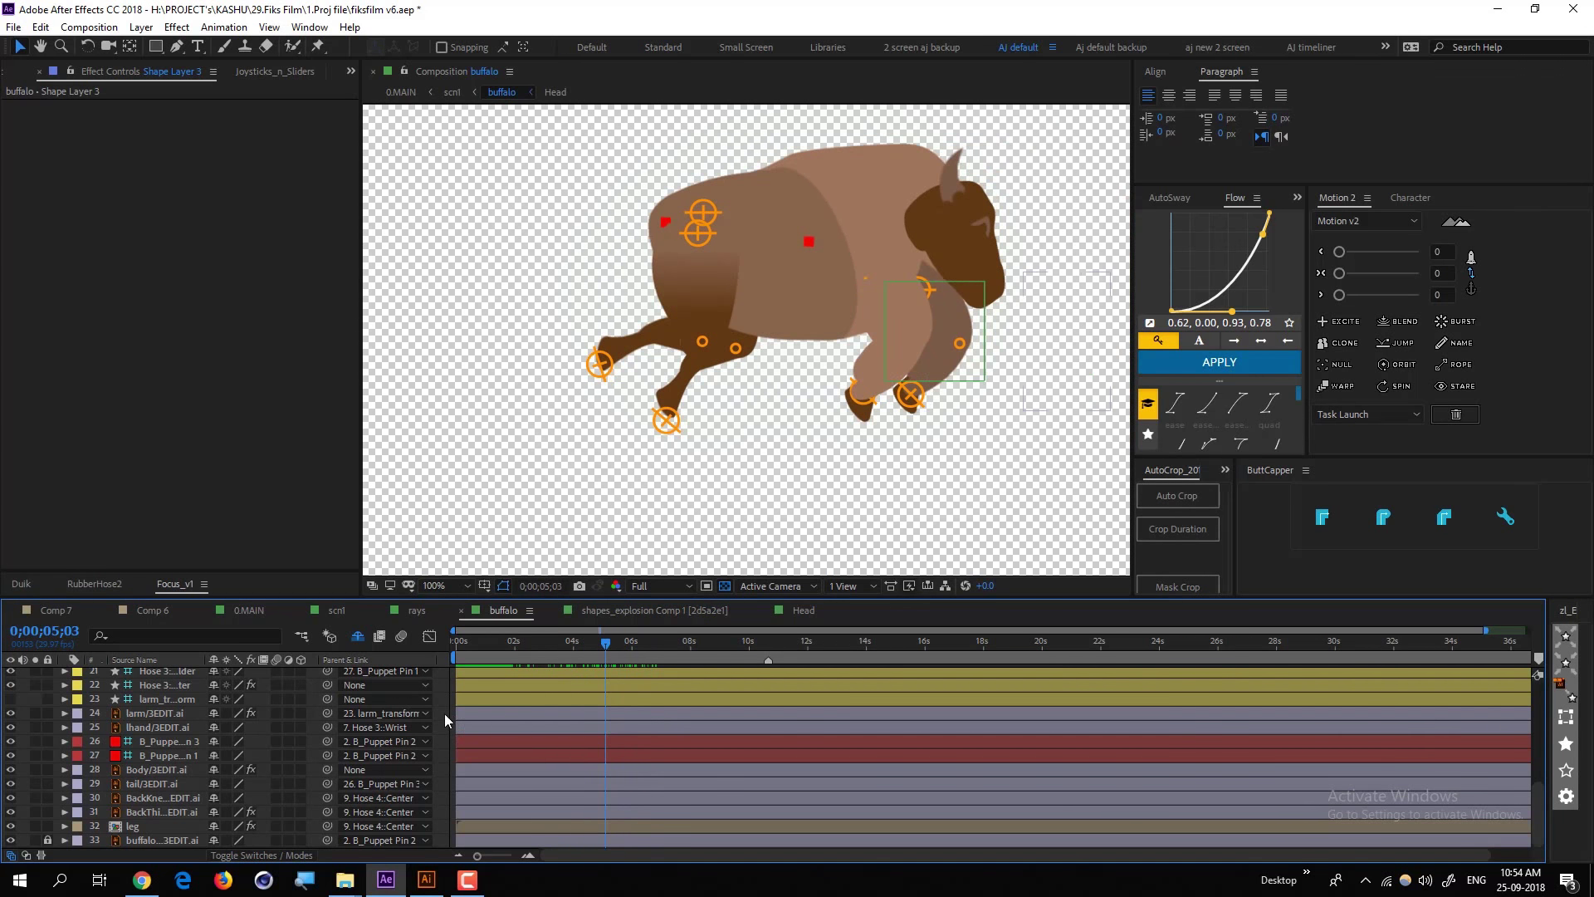
{"action": "left_click", "coordinate": [955, 361]}
{"action": "key", "text": "u"}
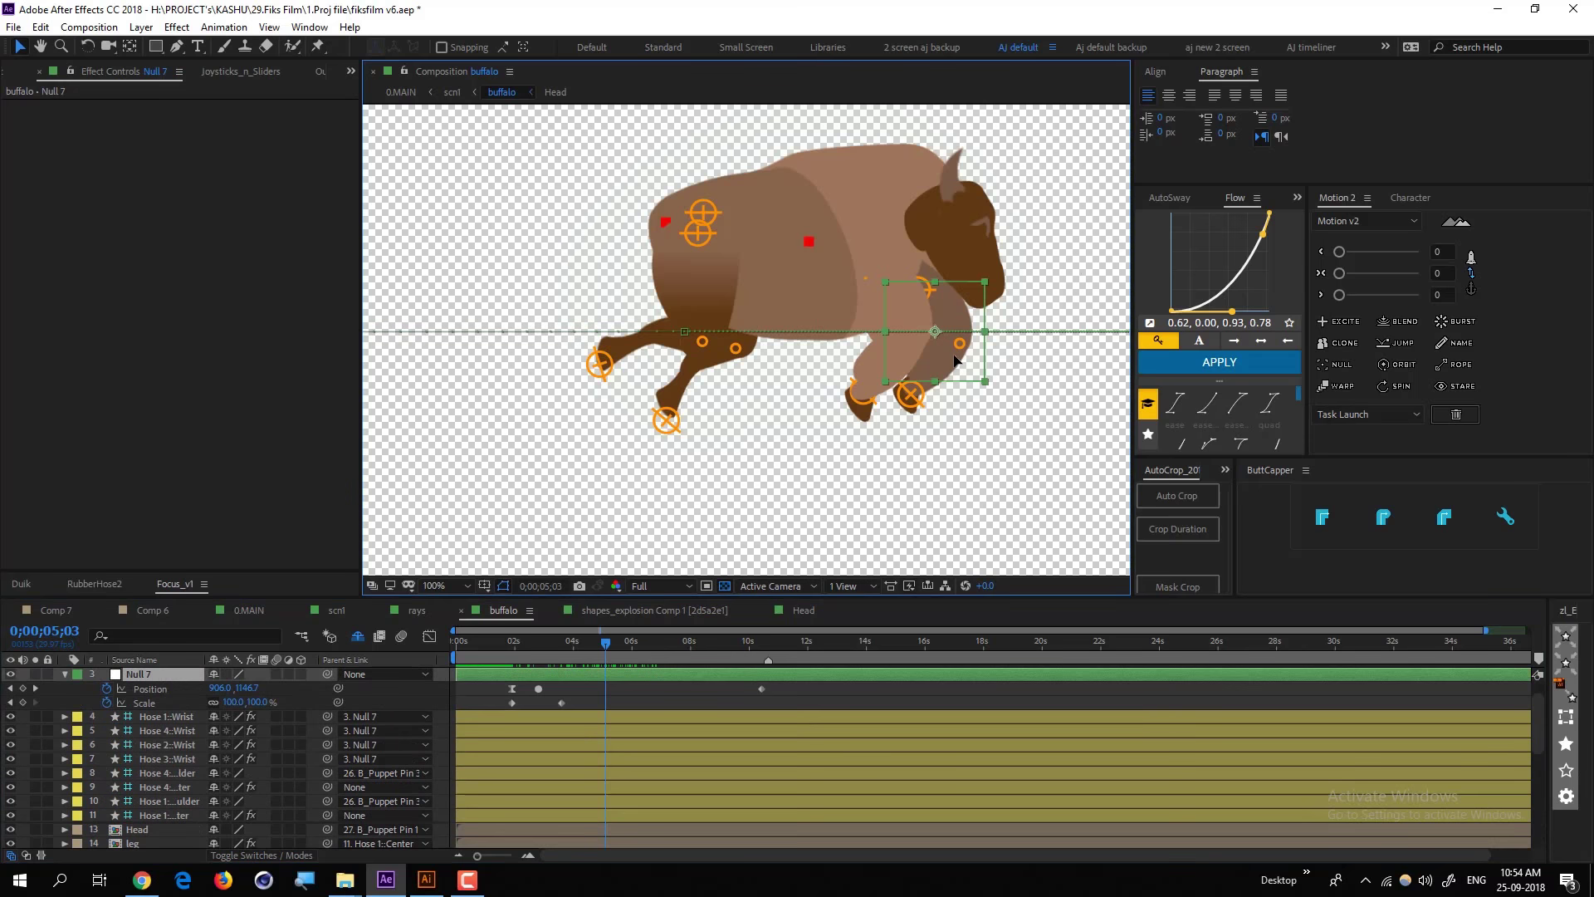
{"action": "mouse_move", "coordinate": [582, 653]}
{"action": "left_mouse_down"}
{"action": "mouse_move", "coordinate": [568, 654]}
{"action": "mouse_move", "coordinate": [610, 660]}
{"action": "left_mouse_up"}
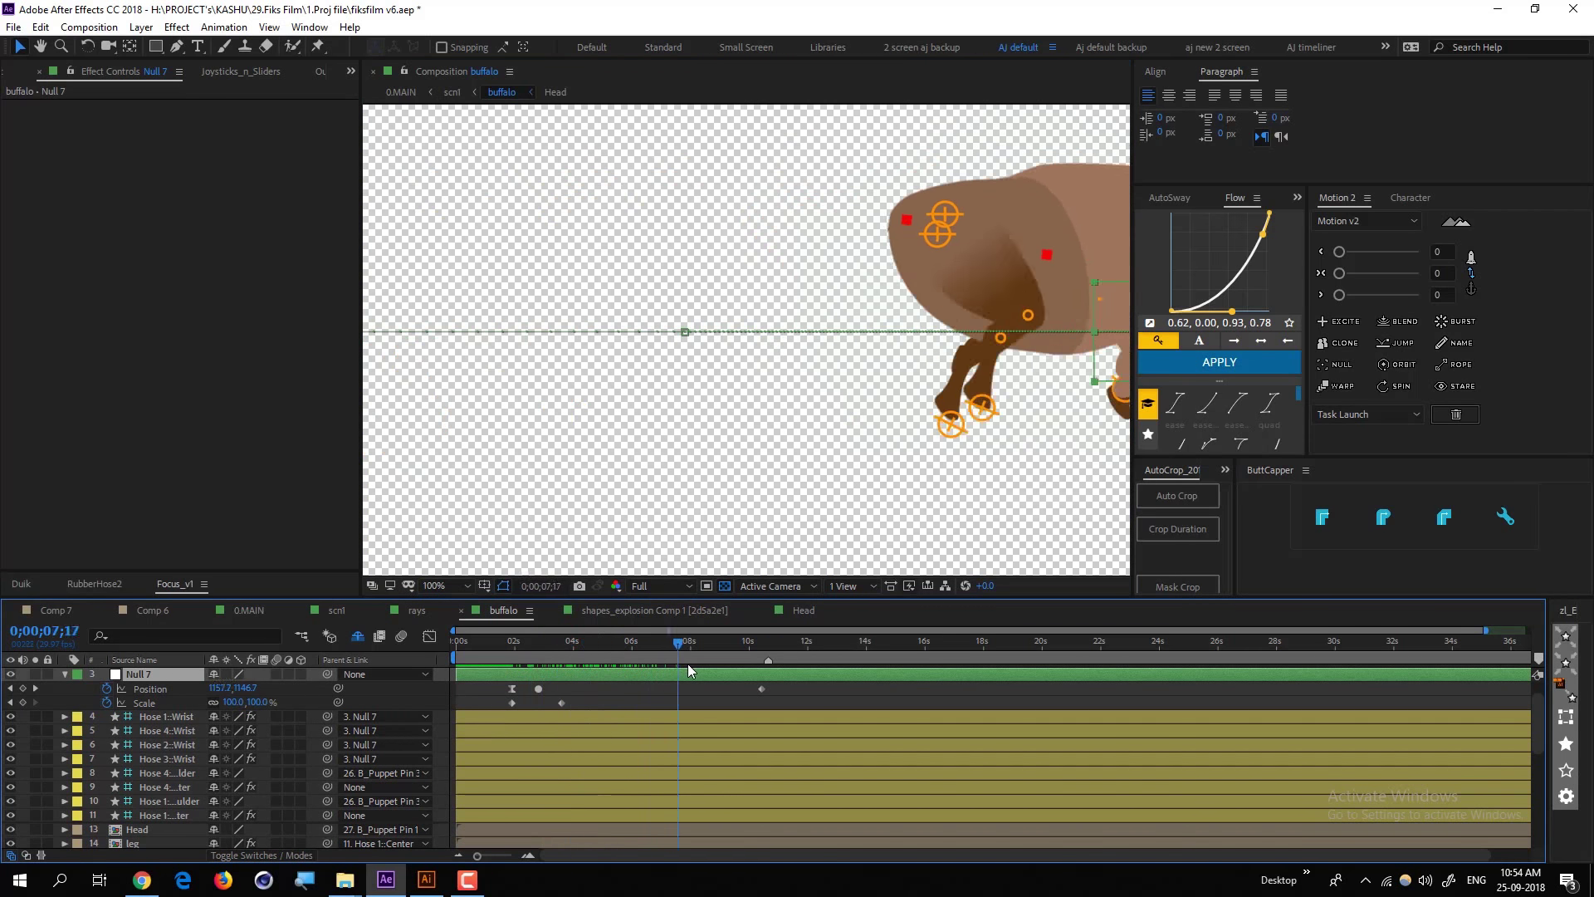
{"action": "left_click", "coordinate": [63, 674]}
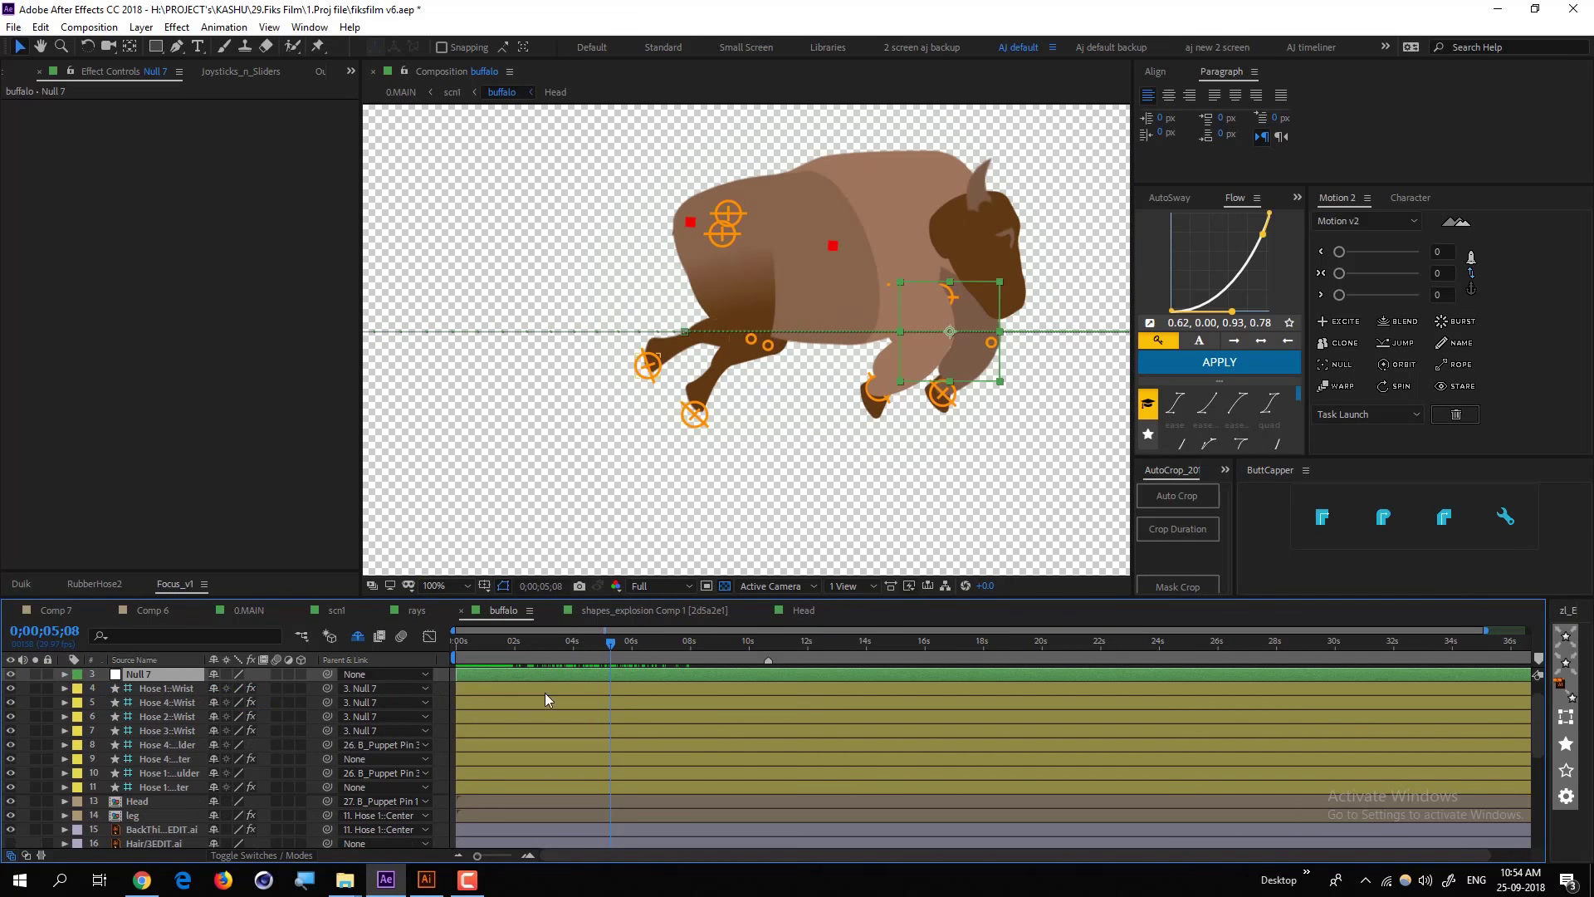
{"action": "left_click", "coordinate": [439, 703]}
Draw a closed, hilly ground shape with the Pen tool beneath the buffalo's hooves
{"action": "left_click", "coordinate": [177, 46]}
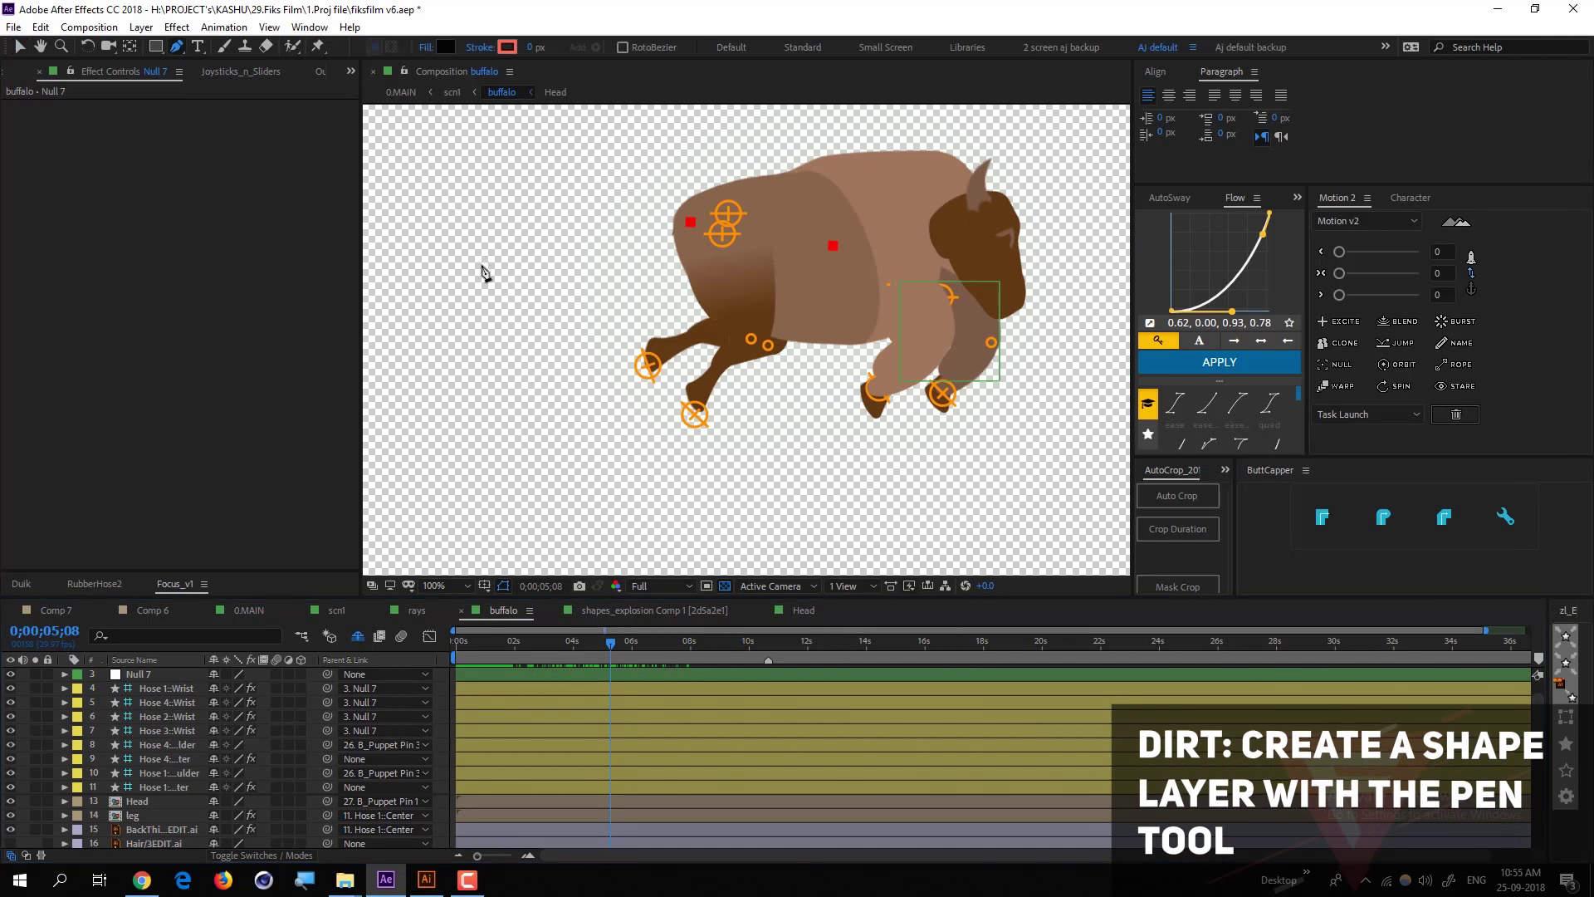
{"action": "left_click", "coordinate": [395, 440]}
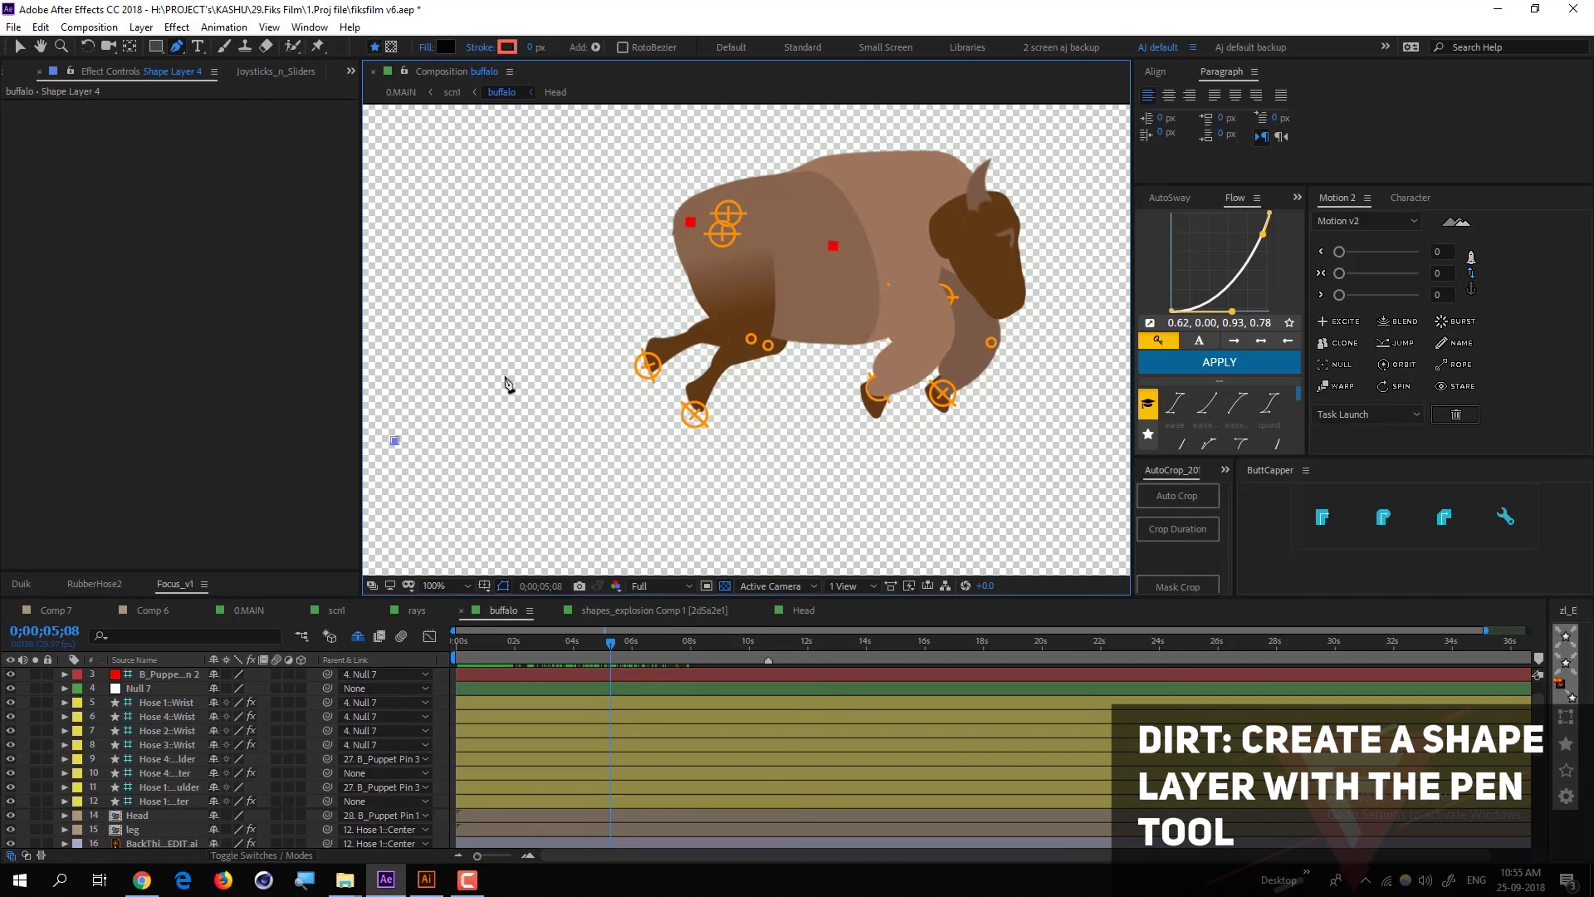
{"action": "left_click_drag", "start_coordinate": [527, 389], "coordinate": [686, 438]}
{"action": "left_click", "coordinate": [704, 449]}
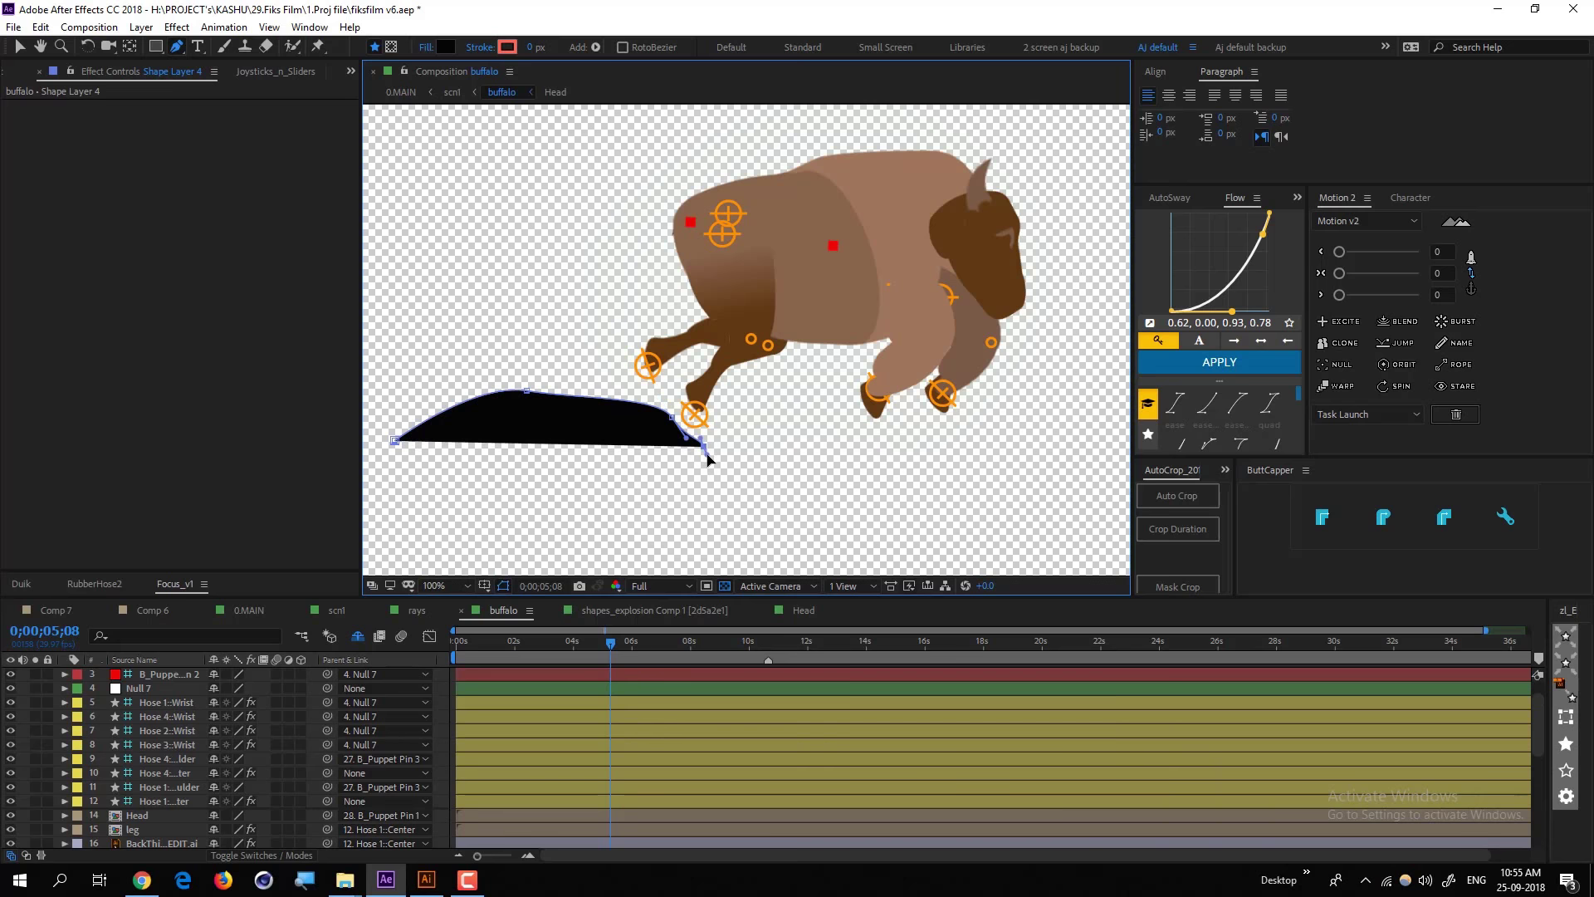
{"action": "left_click_drag", "start_coordinate": [804, 424], "coordinate": [824, 427]}
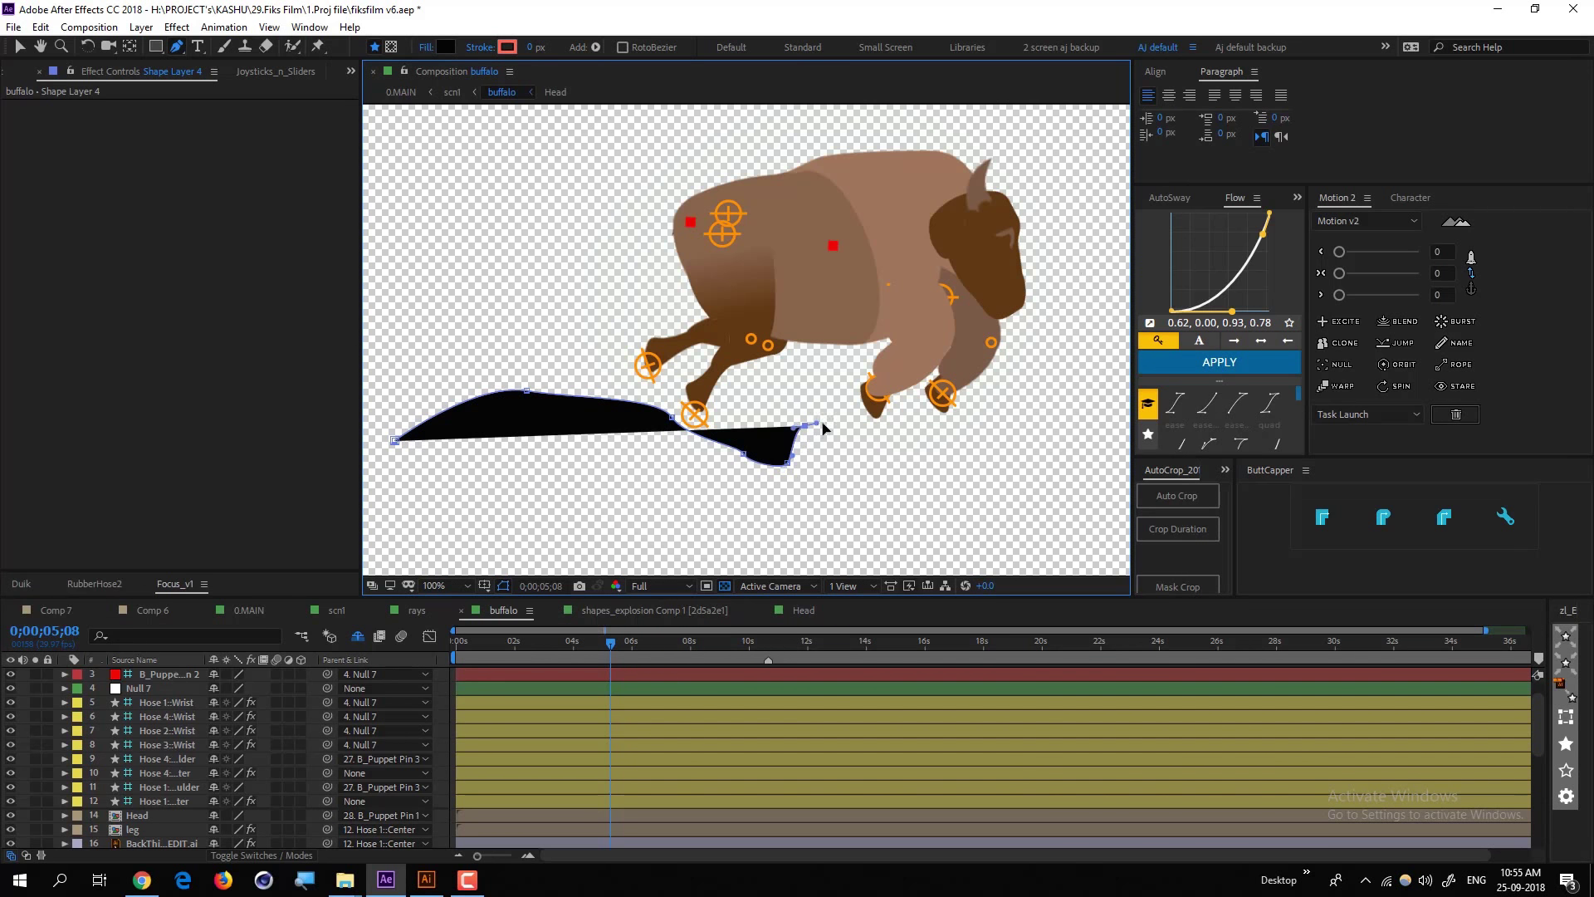
{"action": "left_click", "coordinate": [941, 446]}
{"action": "left_click", "coordinate": [949, 475]}
{"action": "left_click", "coordinate": [865, 520]}
{"action": "left_click", "coordinate": [587, 529]}
{"action": "left_click", "coordinate": [411, 536]}
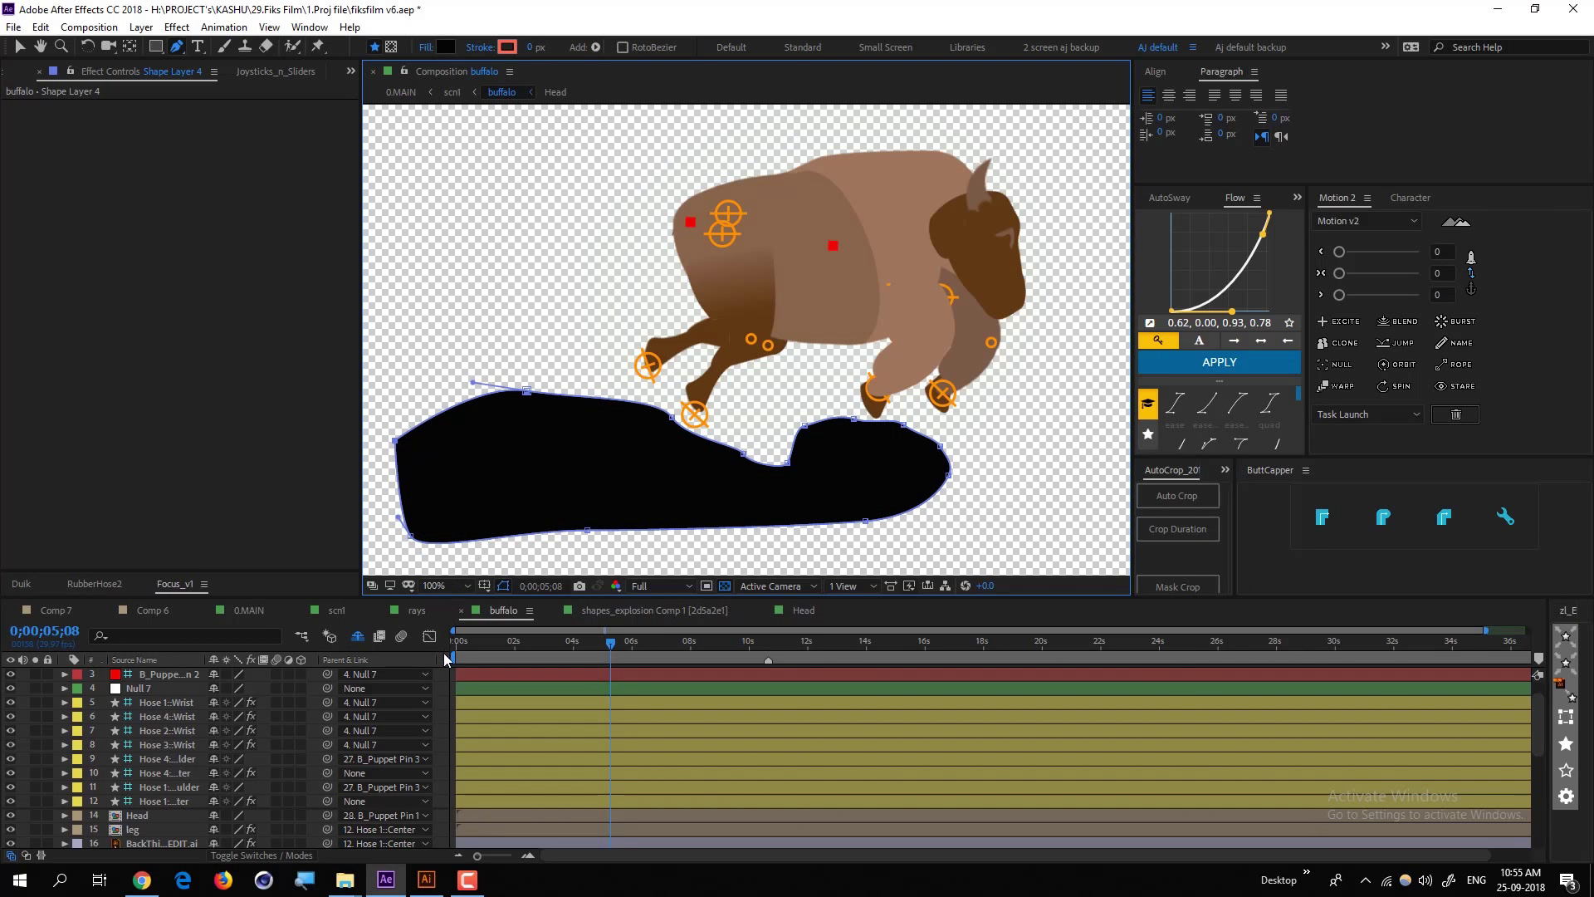
Rename the new ground shape layer to 'dust'
{"action": "right_click", "coordinate": [441, 694]}
{"action": "left_click", "coordinate": [436, 715]}
{"action": "scroll", "coordinate": [437, 715], "scroll_direction": "up", "scroll_amount": 1}
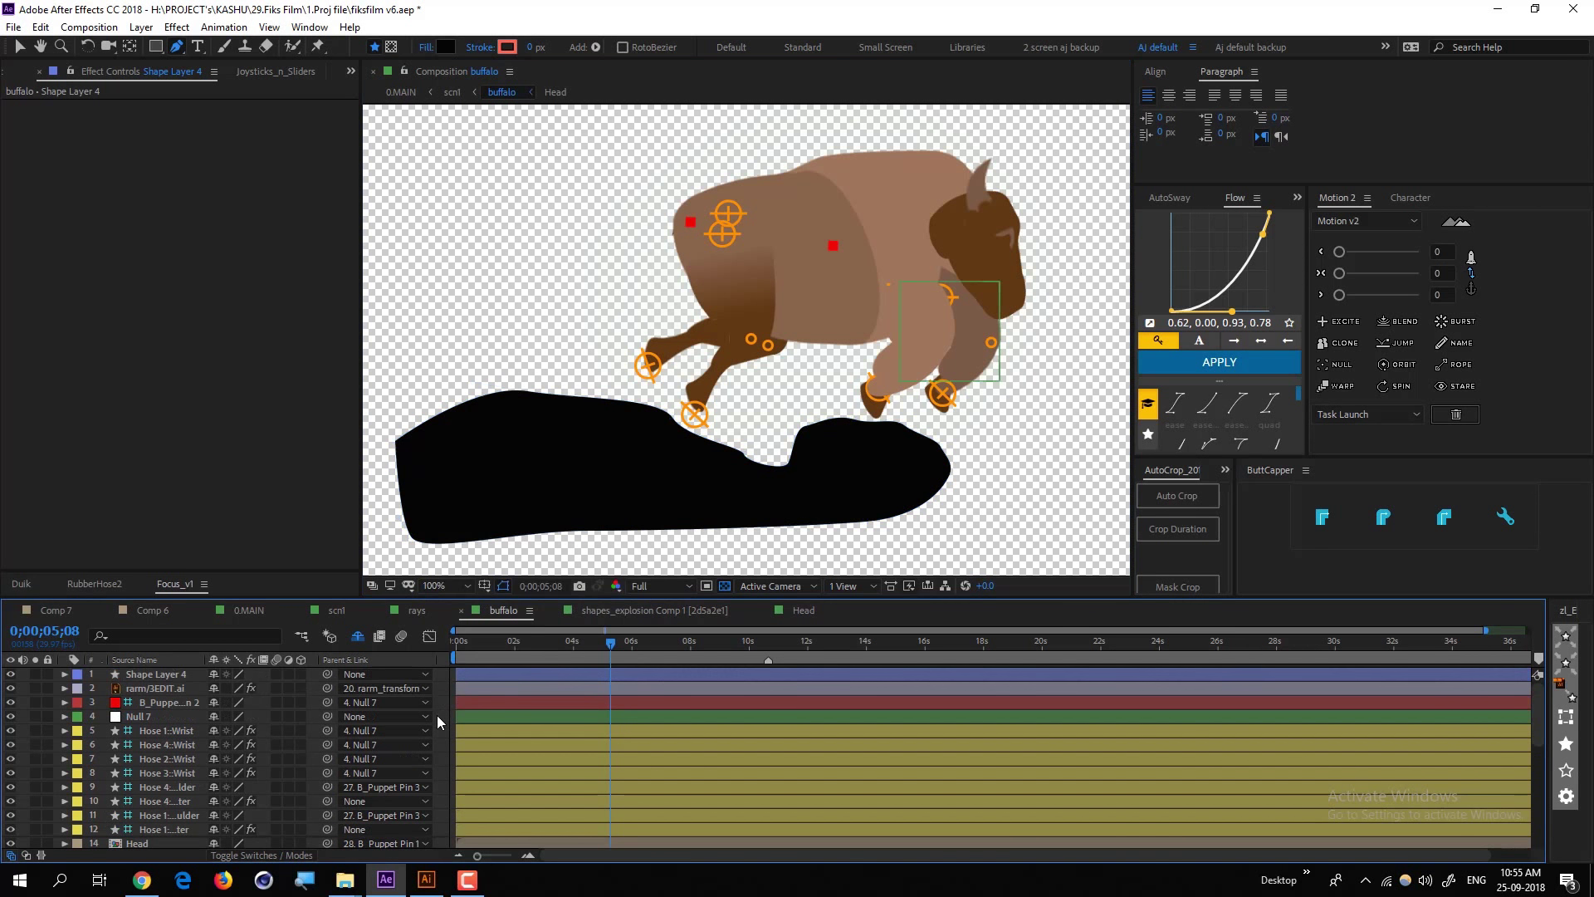
{"action": "left_click", "coordinate": [143, 674]}
{"action": "type", "text": "dust"}
{"action": "key", "text": "Return"}
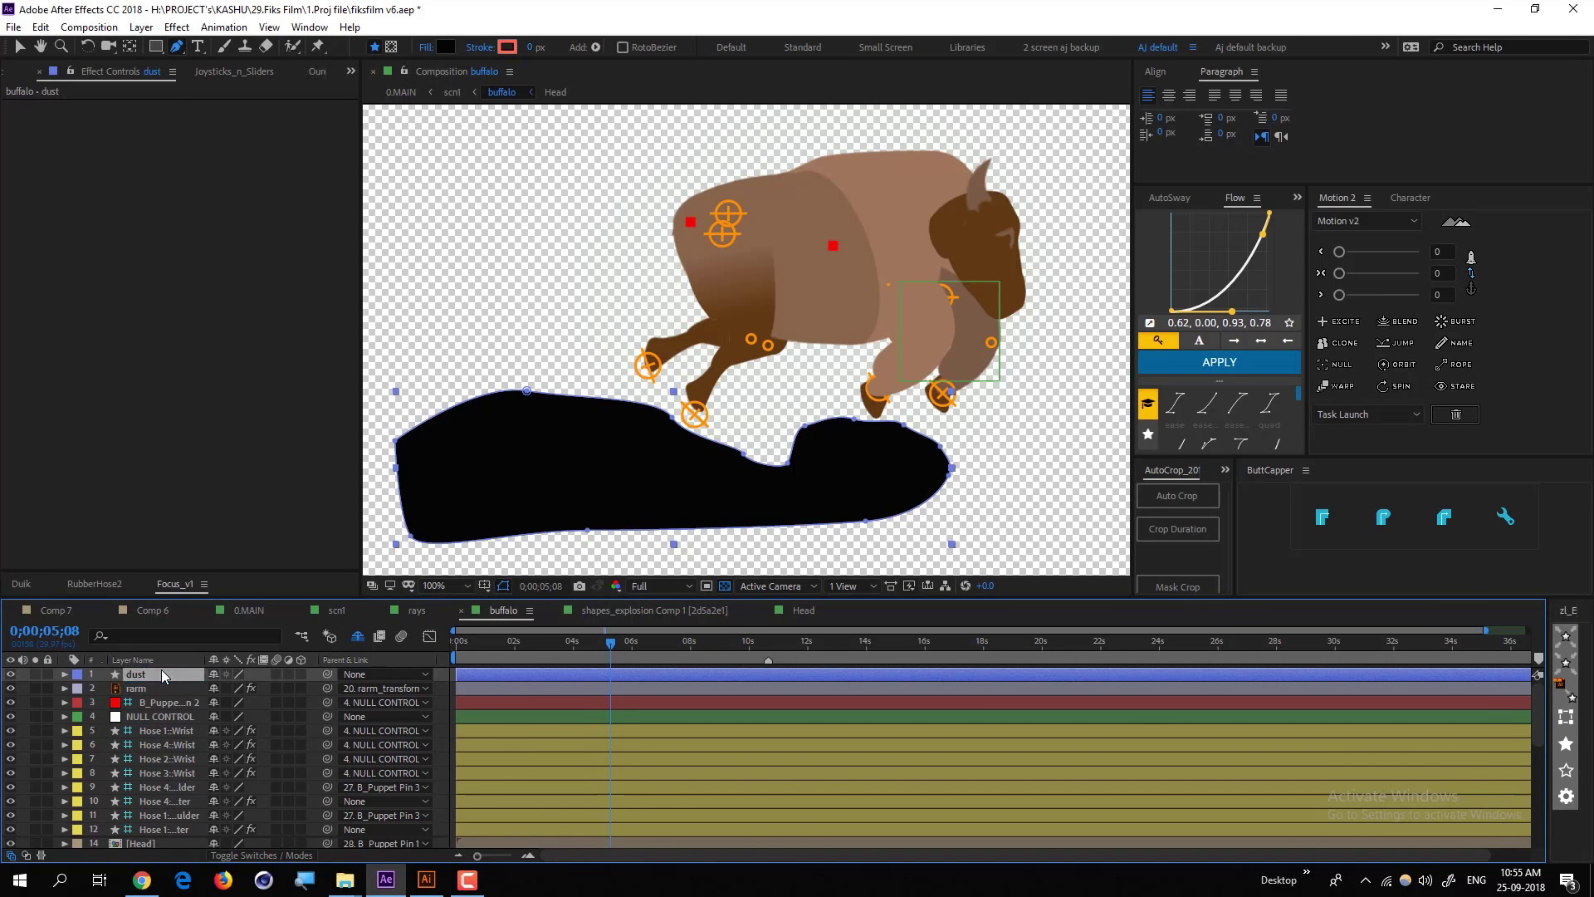
{"action": "left_click", "coordinate": [154, 50]}
Draw a rectangle over the lower comp on a new layer named 'mask'
{"action": "left_click", "coordinate": [493, 504]}
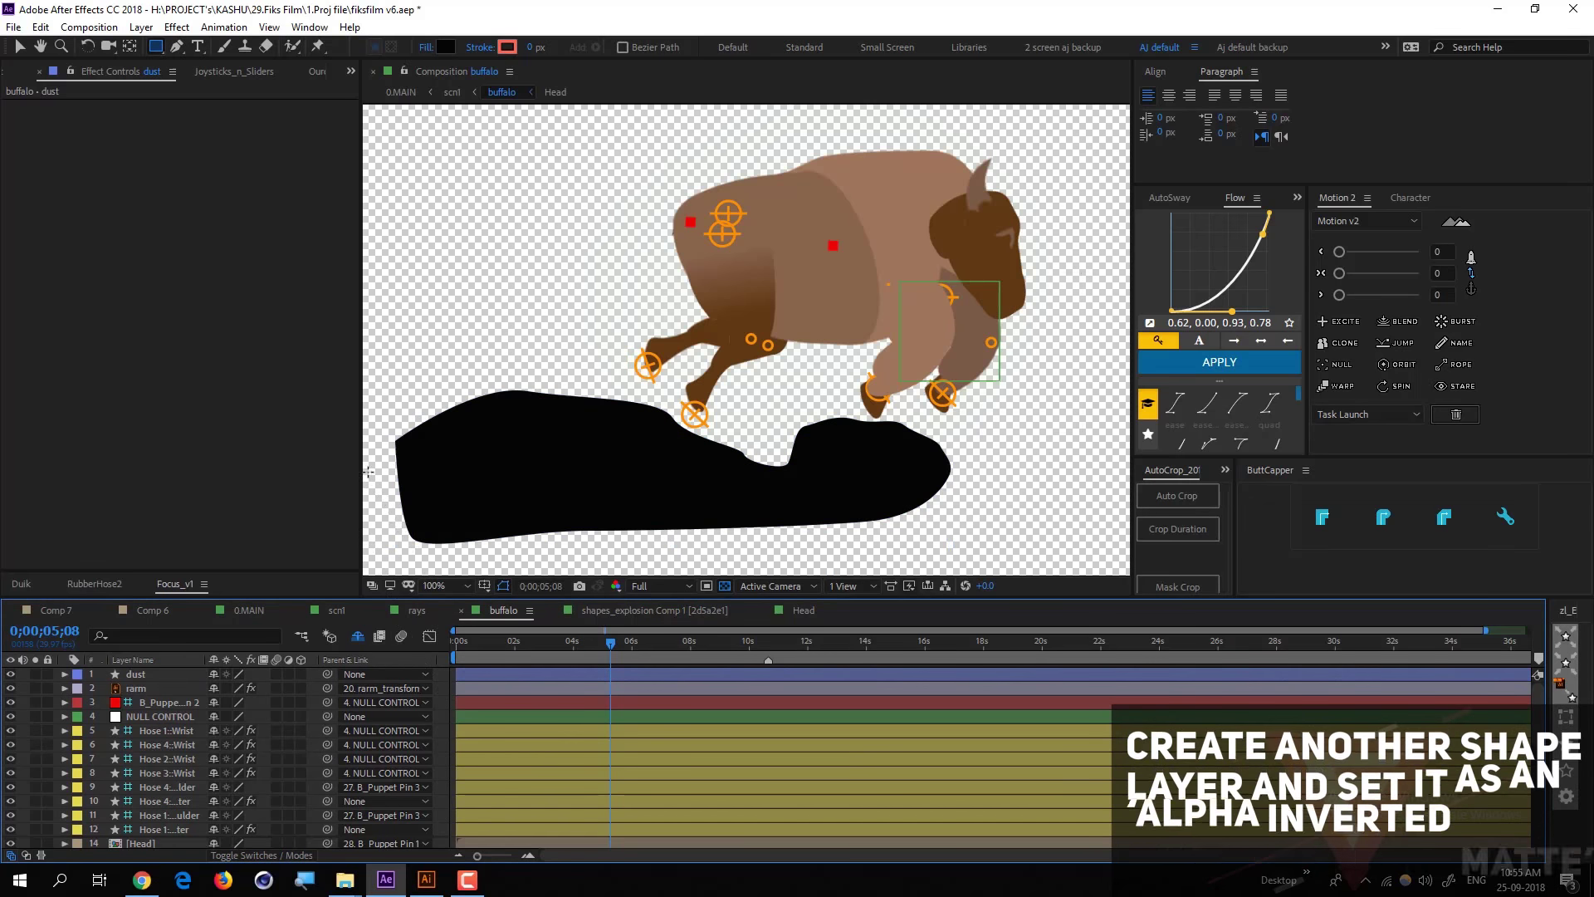
{"action": "left_click_drag", "start_coordinate": [493, 503], "coordinate": [1115, 600]}
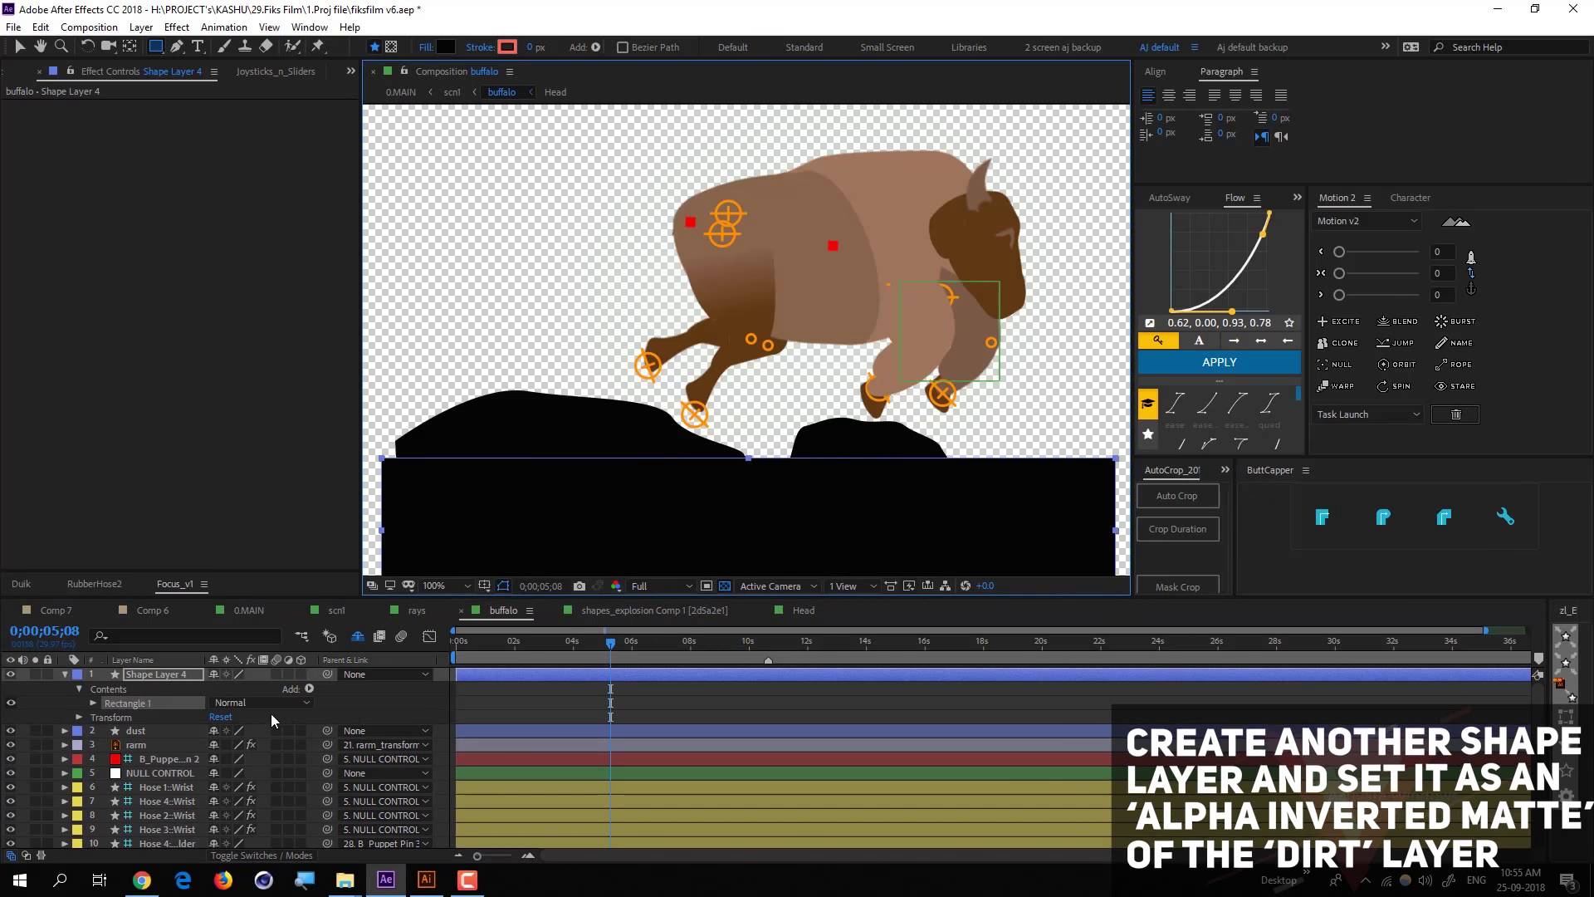
{"action": "left_click", "coordinate": [152, 677]}
{"action": "key", "text": "Return"}
{"action": "type", "text": "mask"}
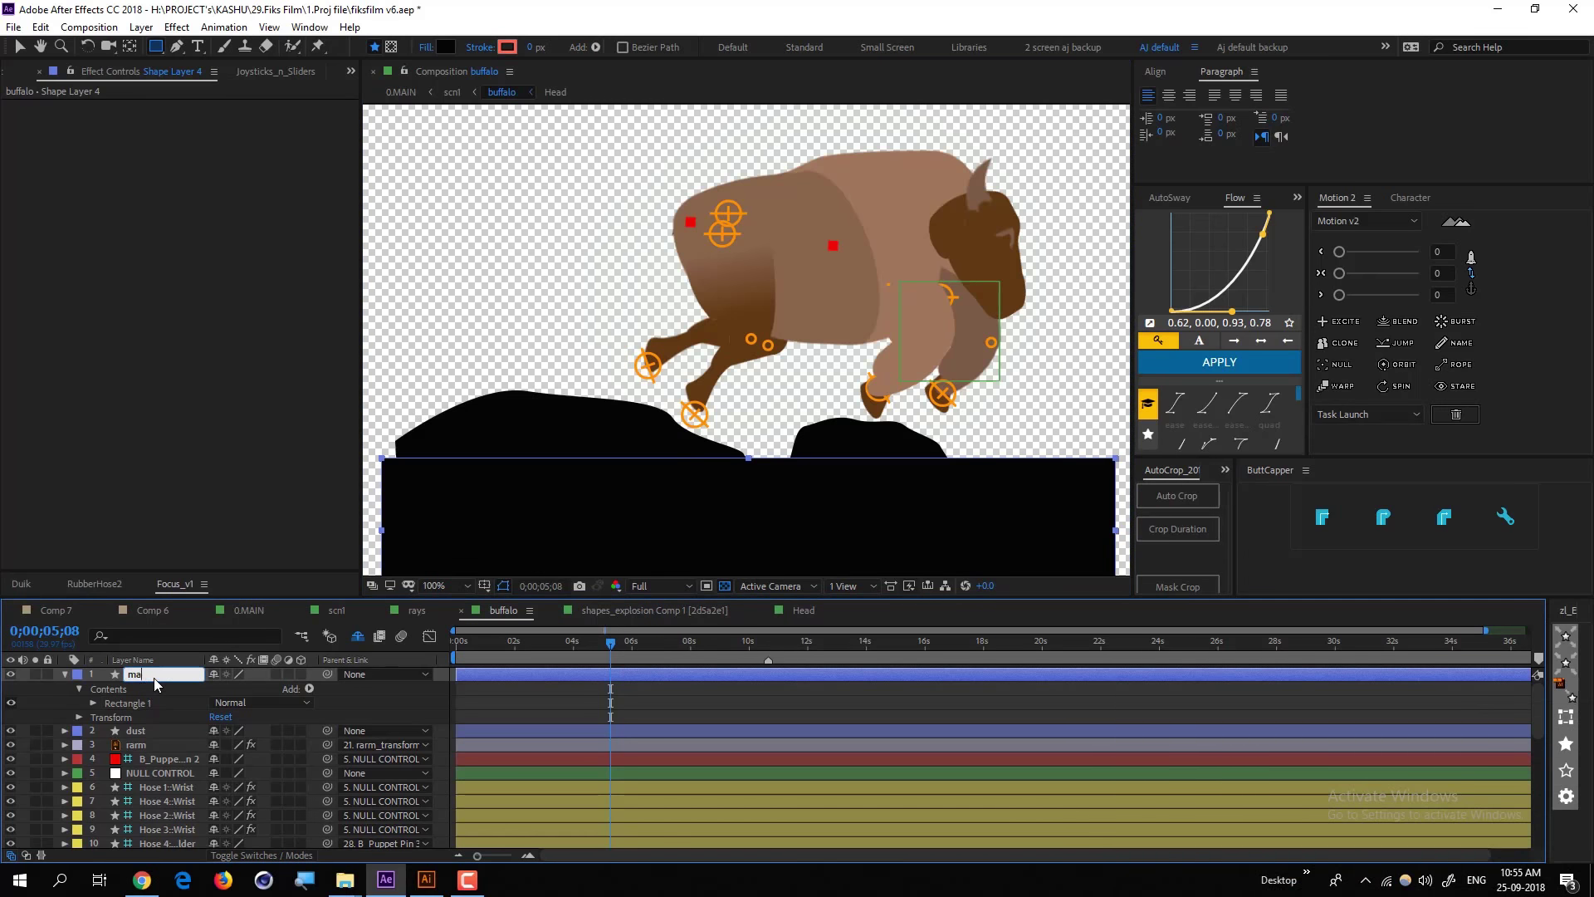
{"action": "key", "text": "Return"}
{"action": "left_click", "coordinate": [65, 674]}
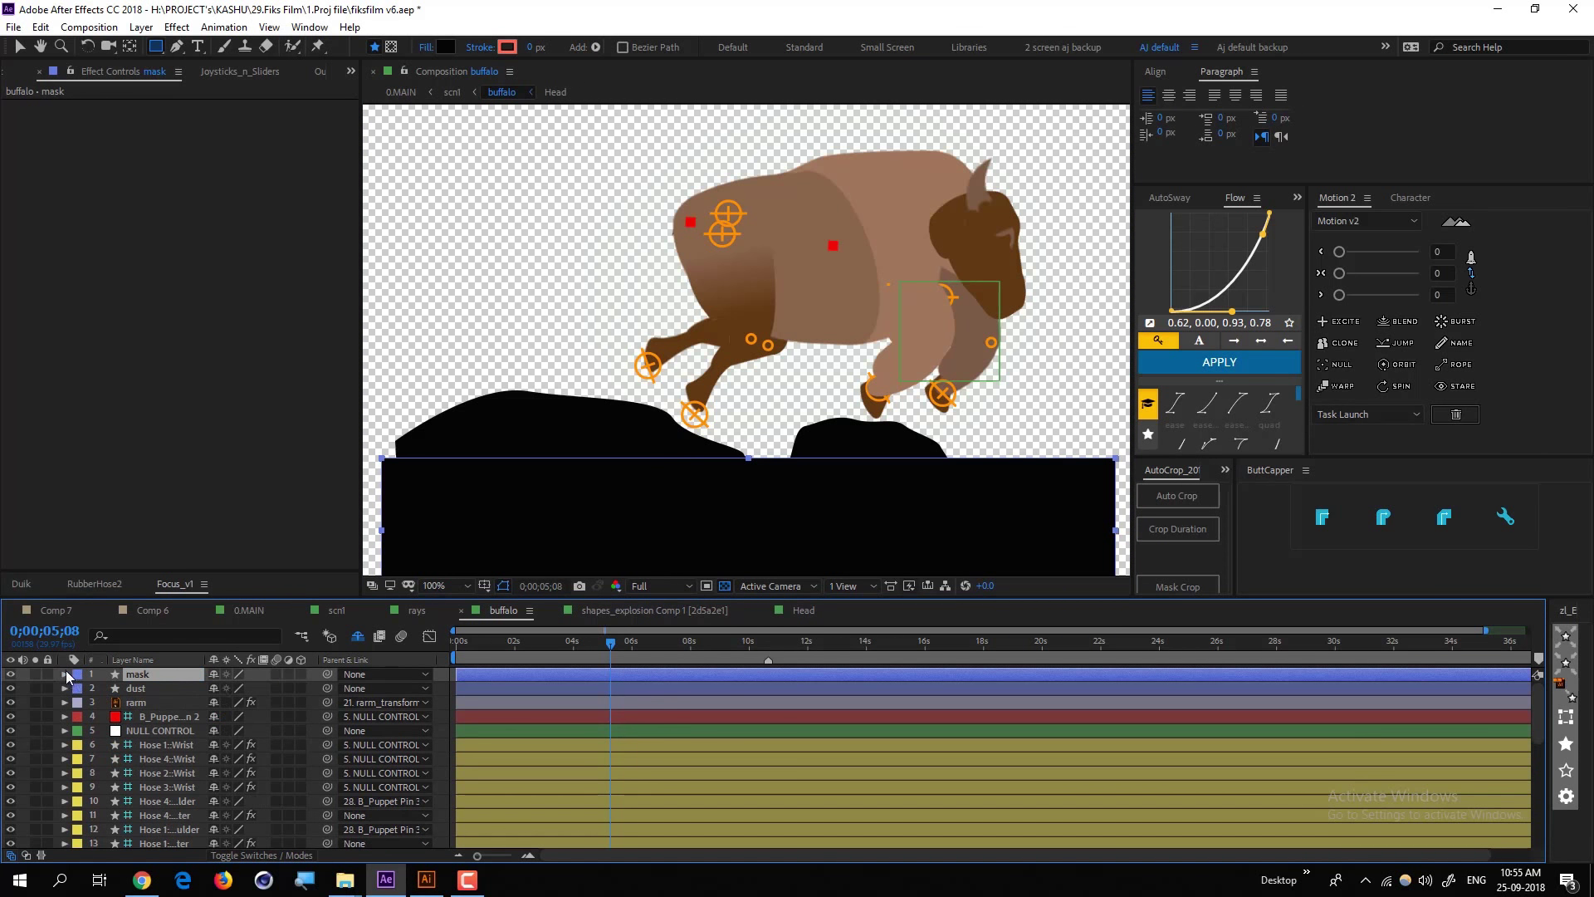
{"action": "left_click", "coordinate": [163, 687]}
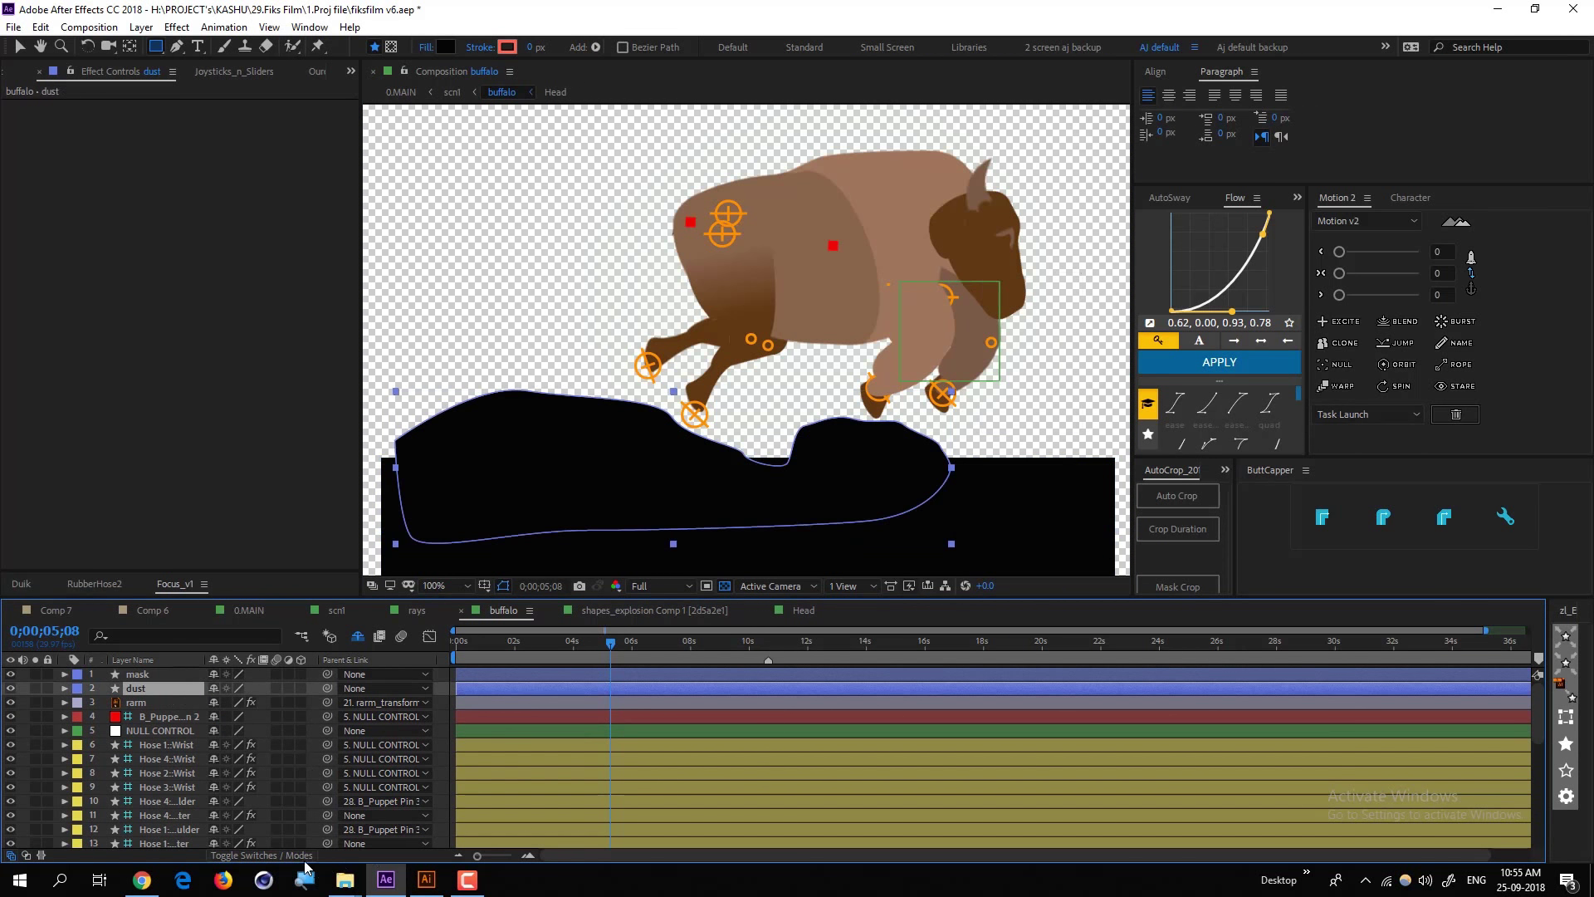
{"action": "left_click", "coordinate": [259, 855]}
Set the dust layer's track matte to Alpha Inverted Matte 'mask'
{"action": "left_click", "coordinate": [330, 688]}
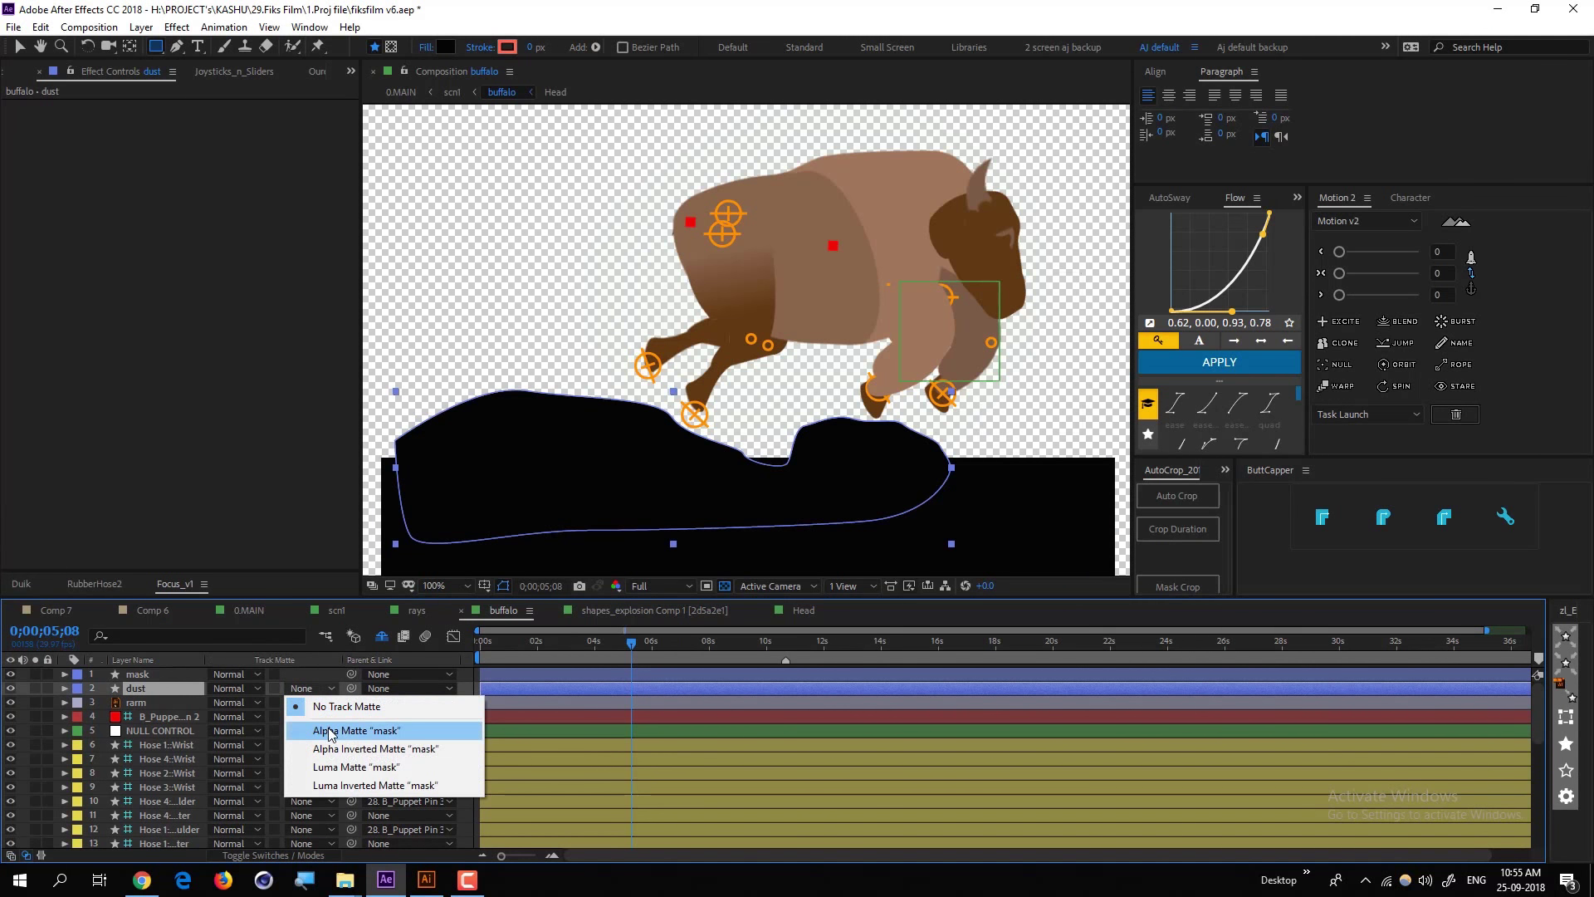
{"action": "left_click", "coordinate": [327, 724]}
{"action": "left_click", "coordinate": [323, 688]}
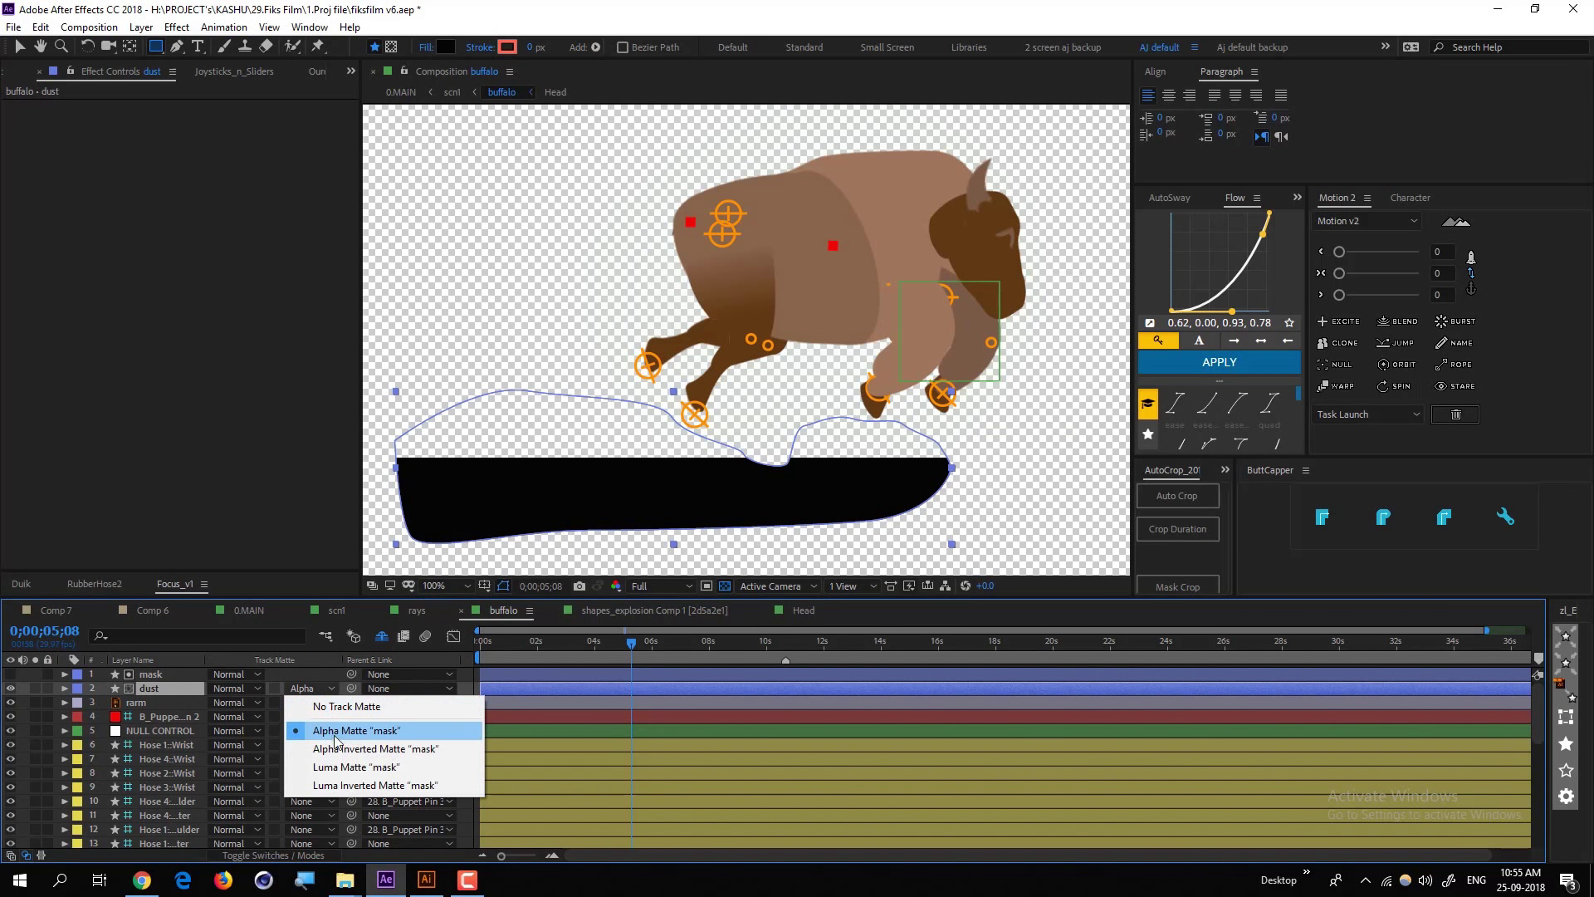
{"action": "left_click", "coordinate": [337, 746]}
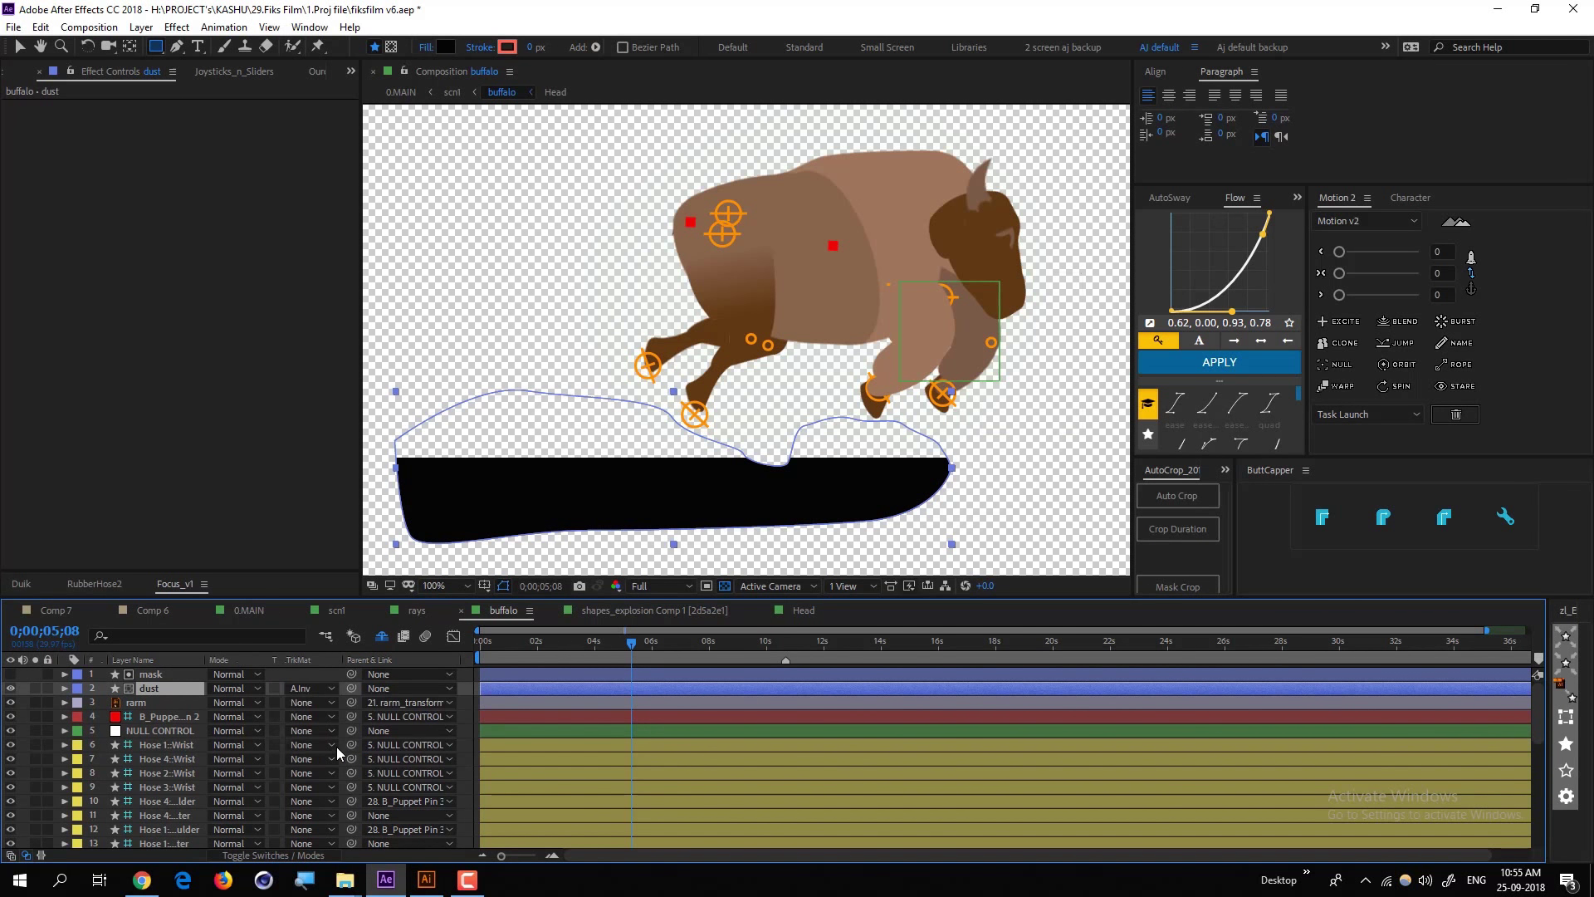
{"action": "left_click", "coordinate": [467, 701]}
{"action": "left_click", "coordinate": [153, 688]}
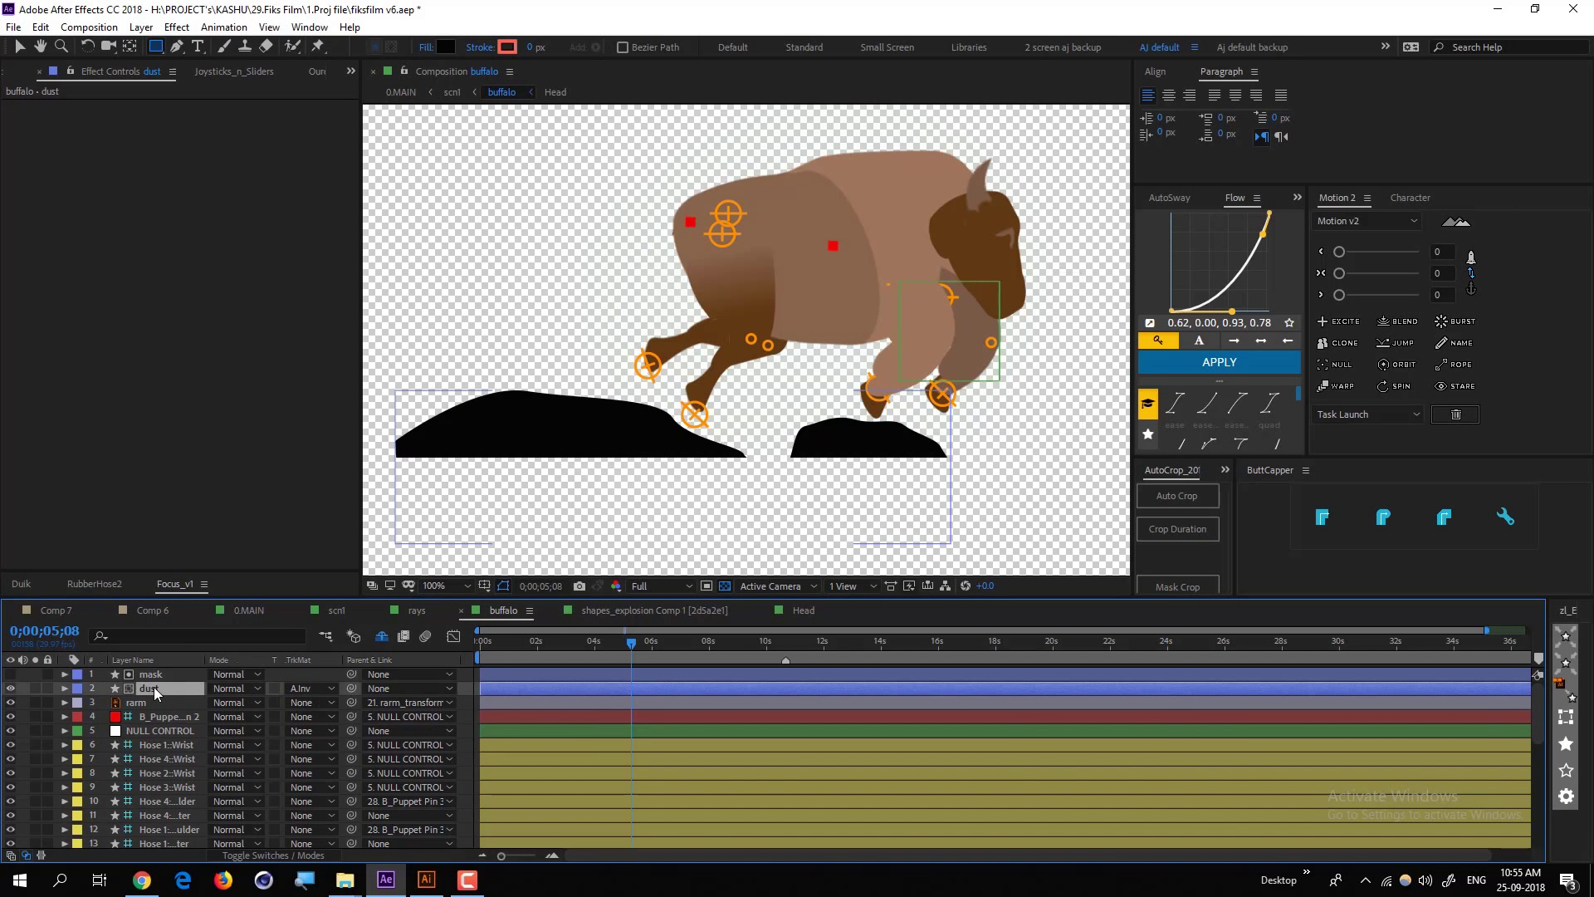
Fill the dust layer with brown 92684A sampled from the buffalo
{"action": "left_click", "coordinate": [446, 47]}
{"action": "left_click", "coordinate": [358, 126]}
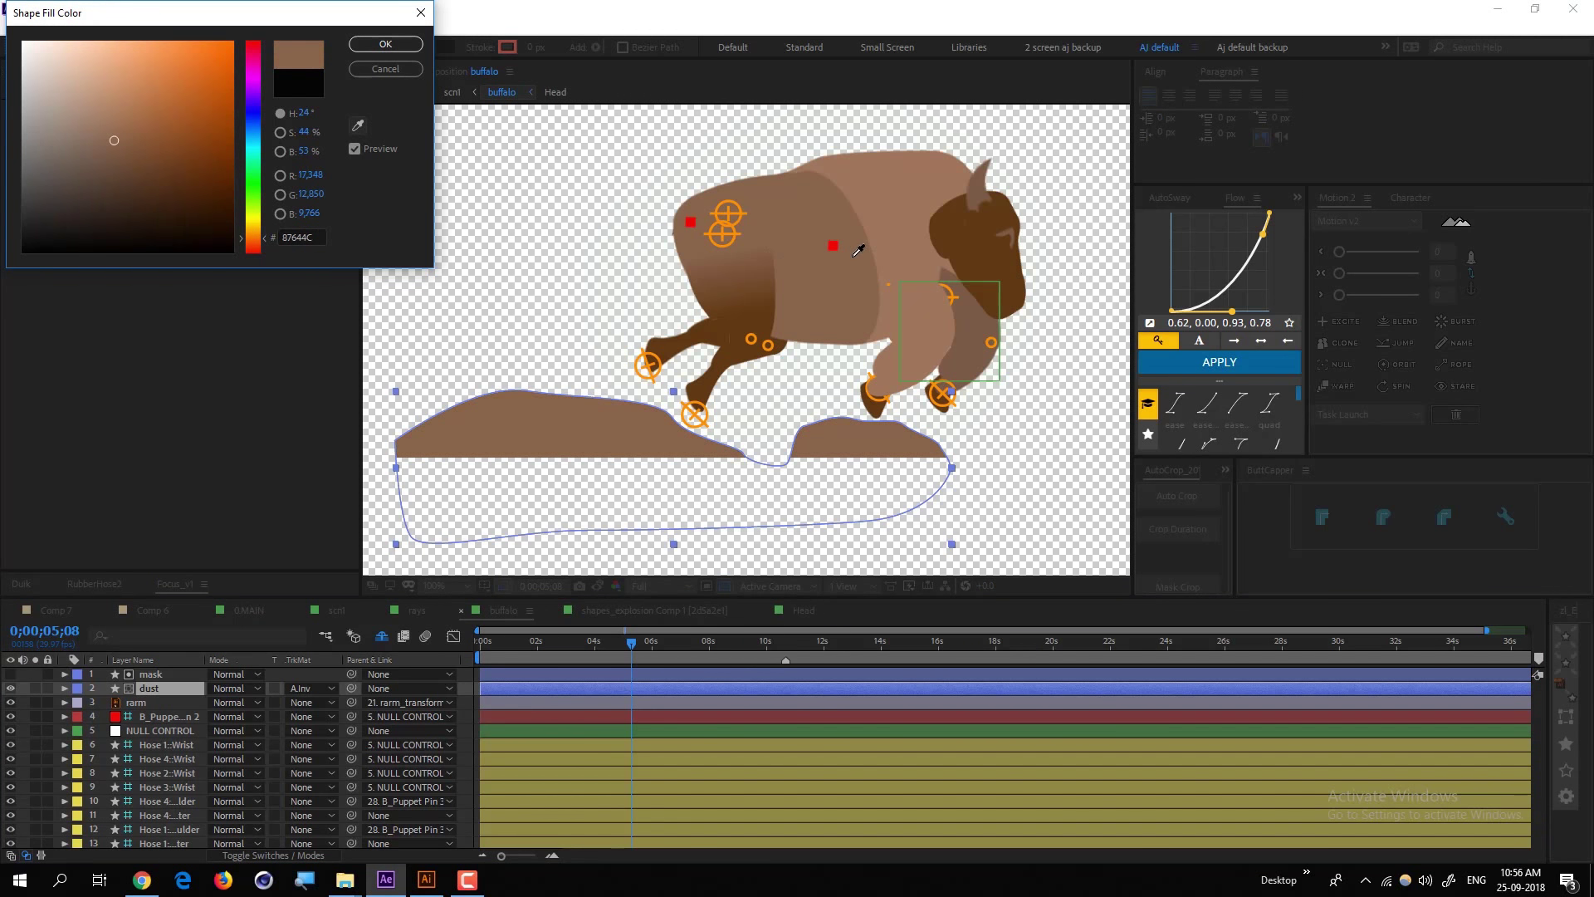
{"action": "left_click_drag", "start_coordinate": [70, 138], "coordinate": [89, 166]}
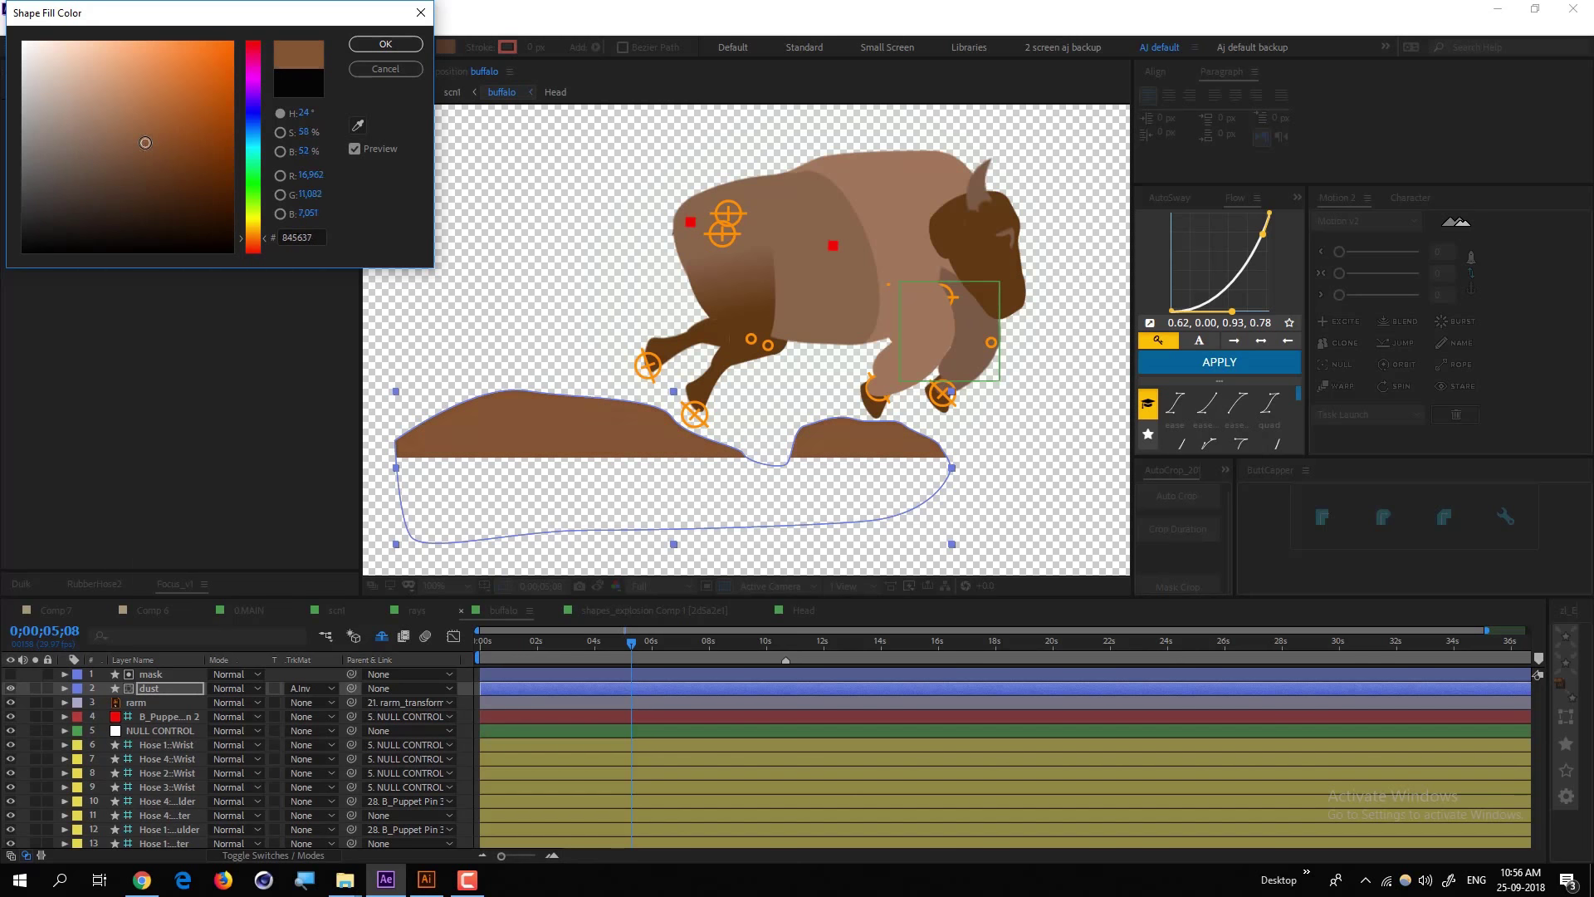
{"action": "left_click_drag", "start_coordinate": [145, 143], "coordinate": [127, 132]}
{"action": "left_click", "coordinate": [371, 48]}
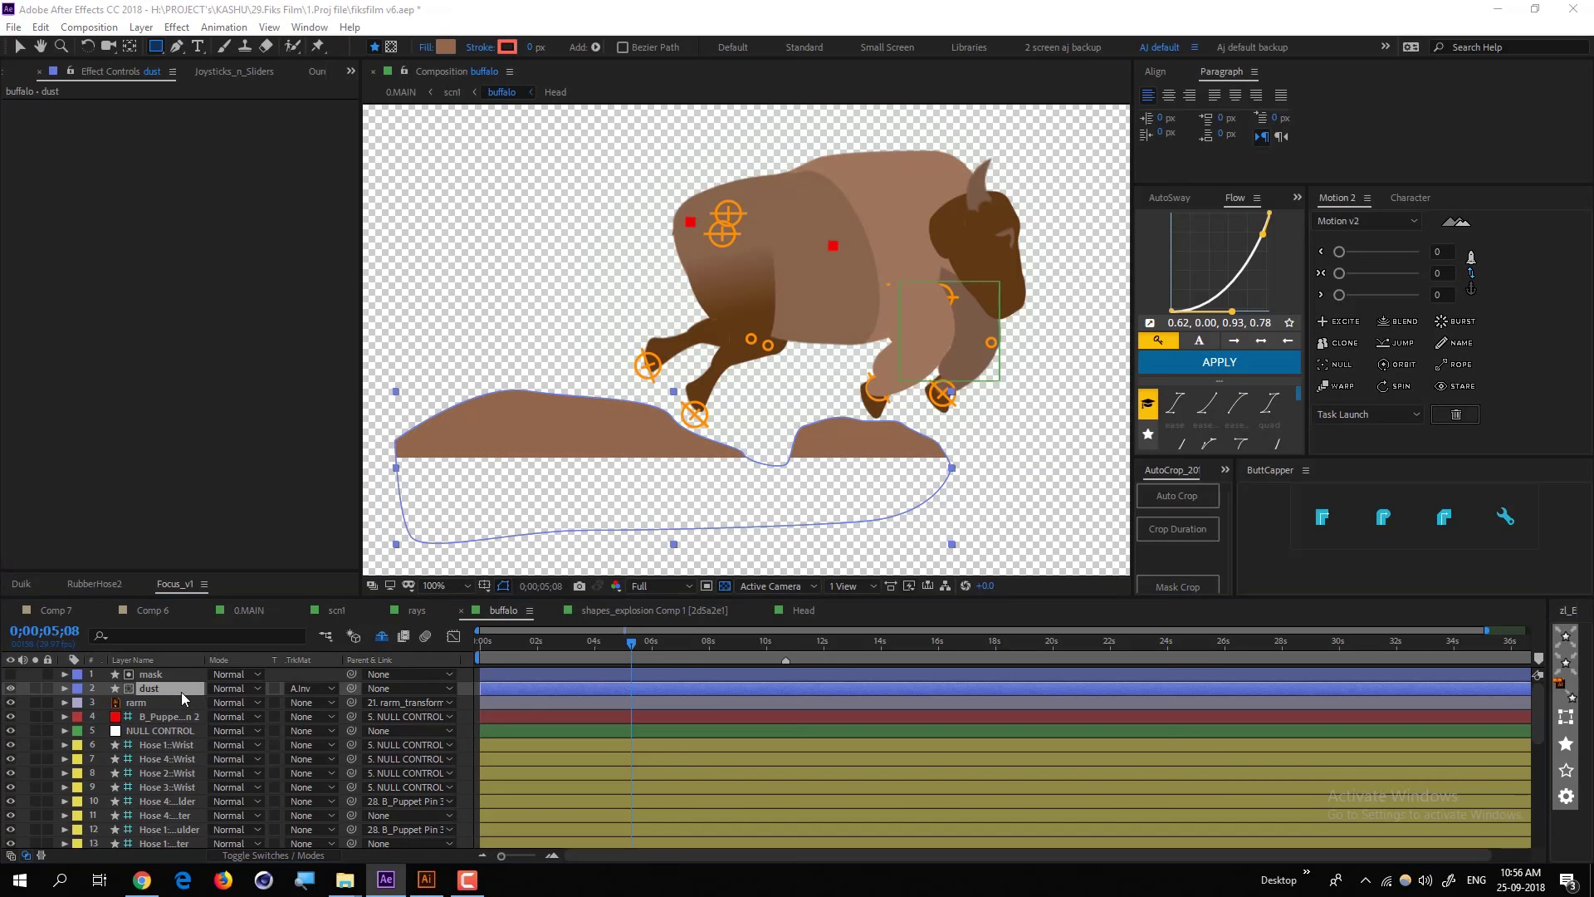
{"action": "key", "text": "ctrl+space"}
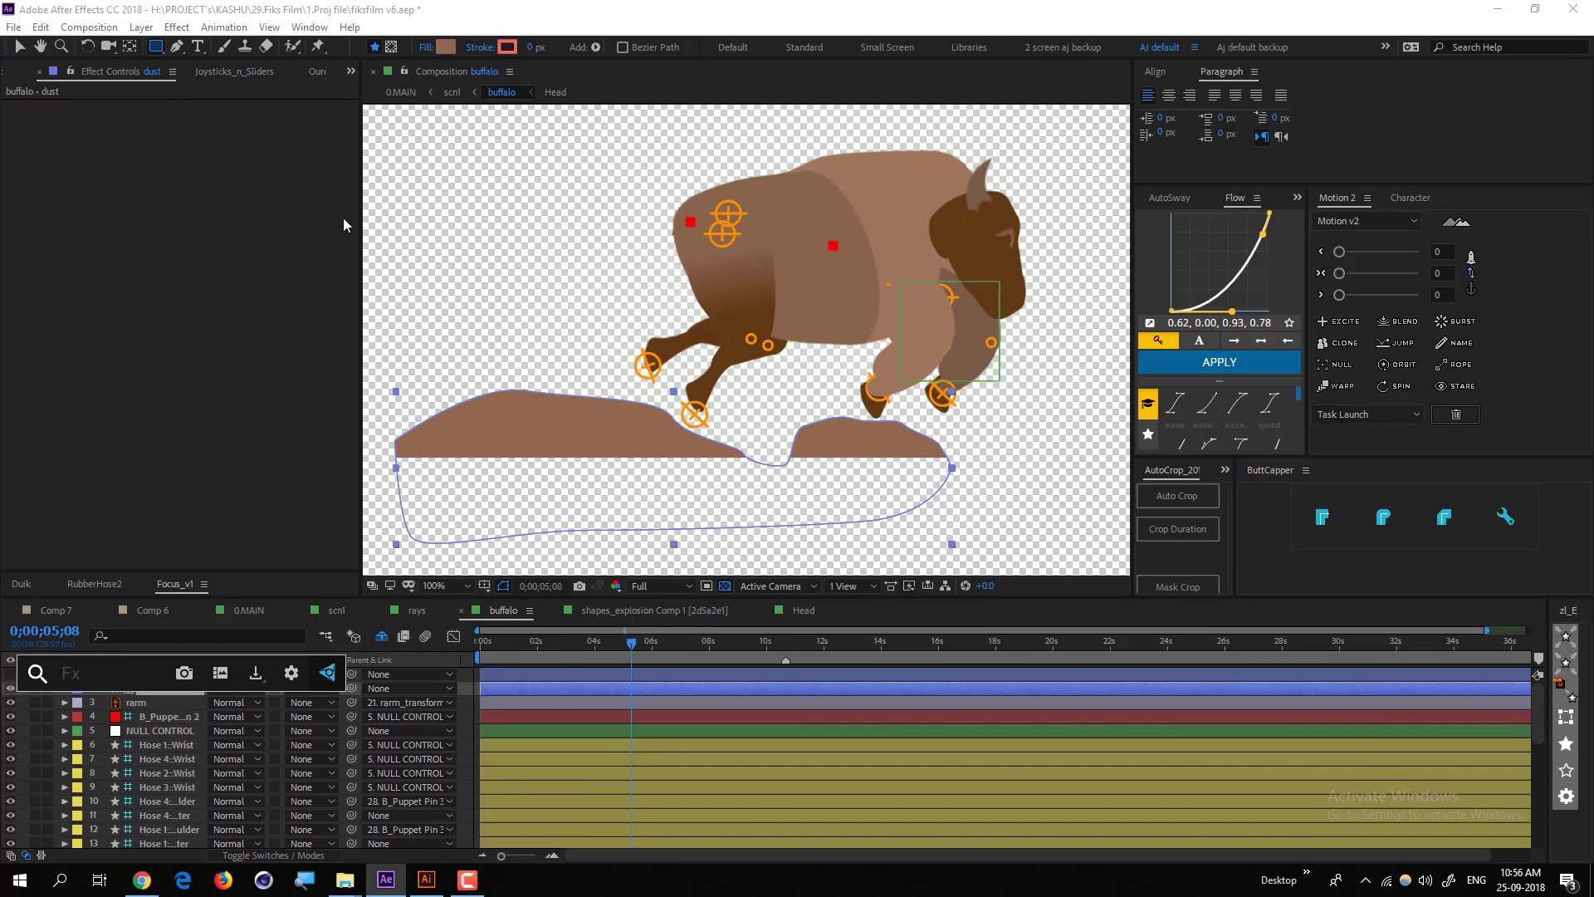
Apply Distort > Wave Warp (Sine, height 10, width 40) to the dust layer
{"action": "left_click", "coordinate": [177, 26]}
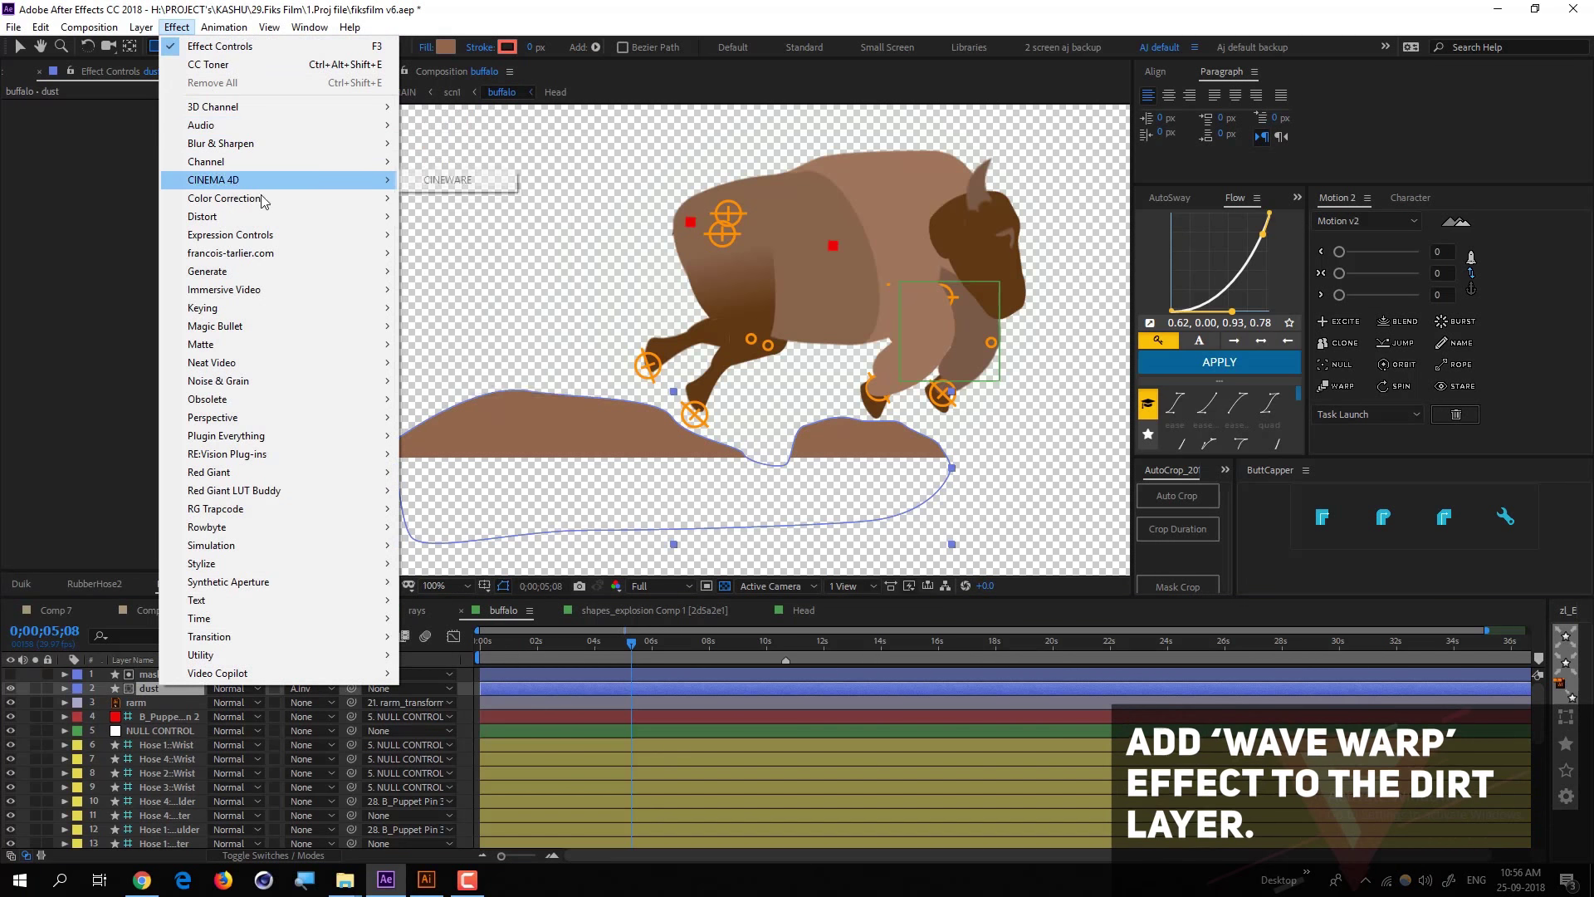
{"action": "mouse_move", "coordinate": [262, 196]}
{"action": "mouse_move", "coordinate": [285, 220]}
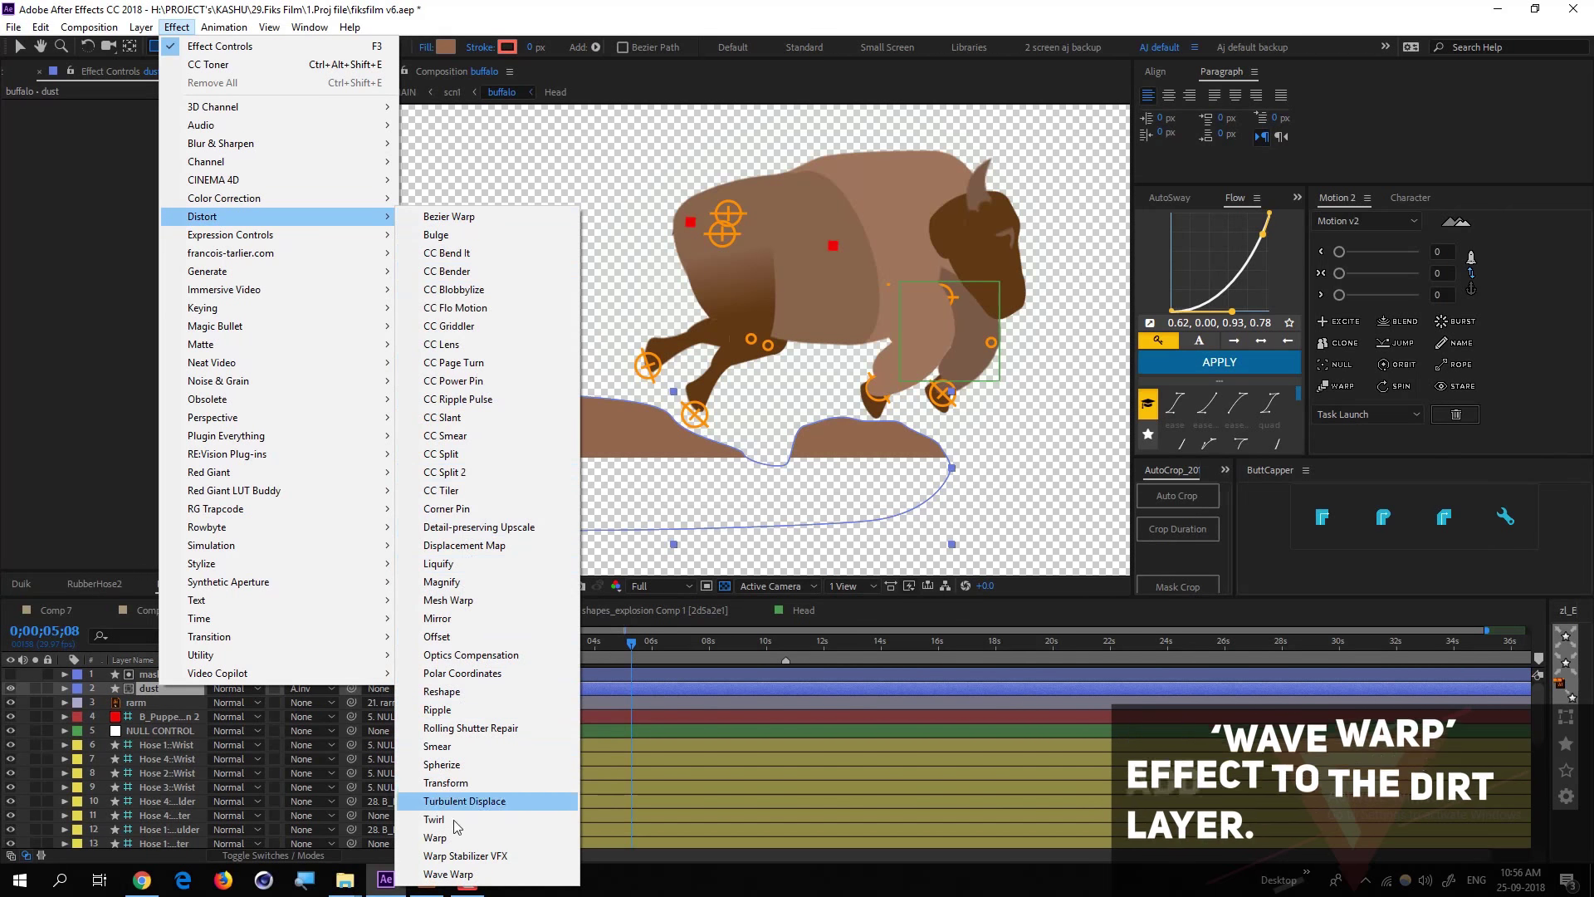
{"action": "left_click", "coordinate": [450, 874]}
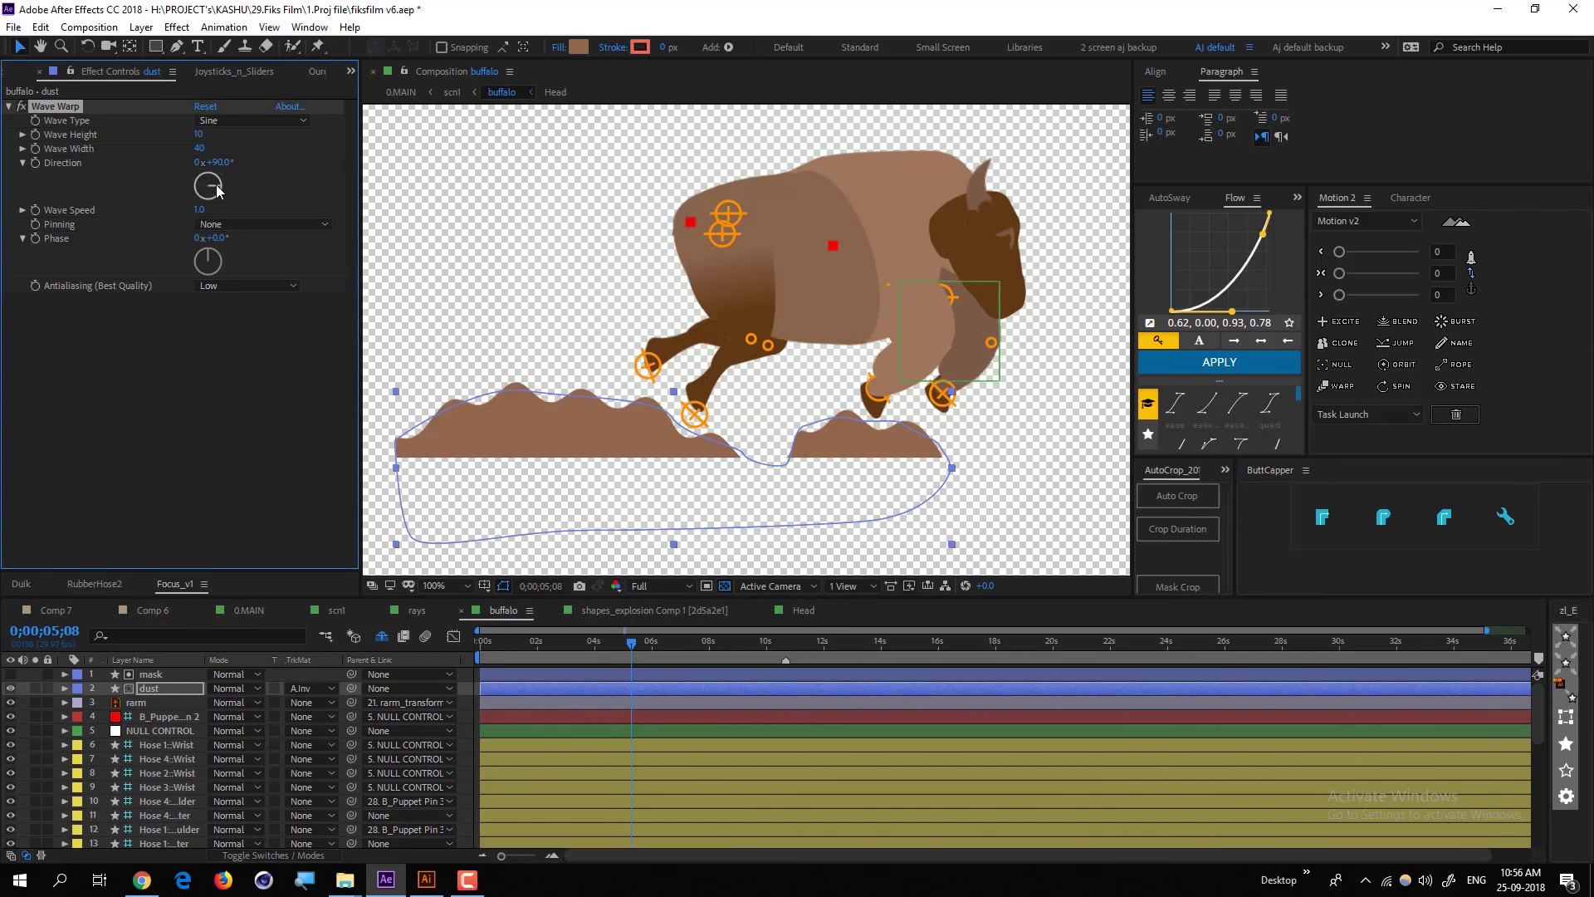
Tilt the Wave Warp direction dial and raise Wave Width to 58
{"action": "left_click_drag", "start_coordinate": [218, 191], "coordinate": [189, 183]}
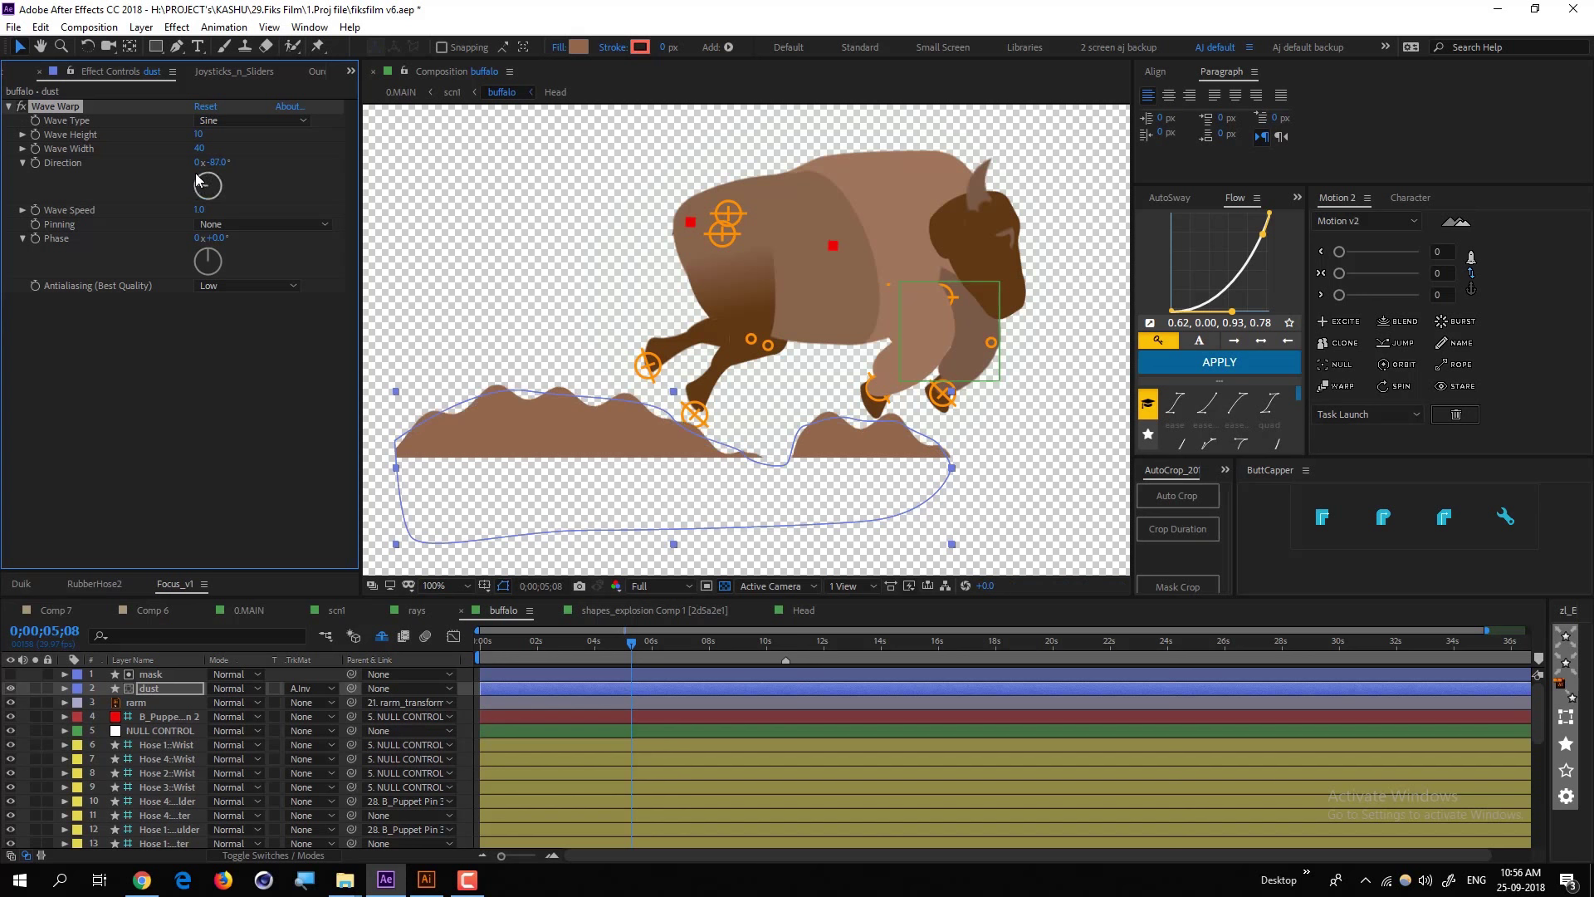
{"action": "left_click_drag", "start_coordinate": [218, 147], "coordinate": [346, 158]}
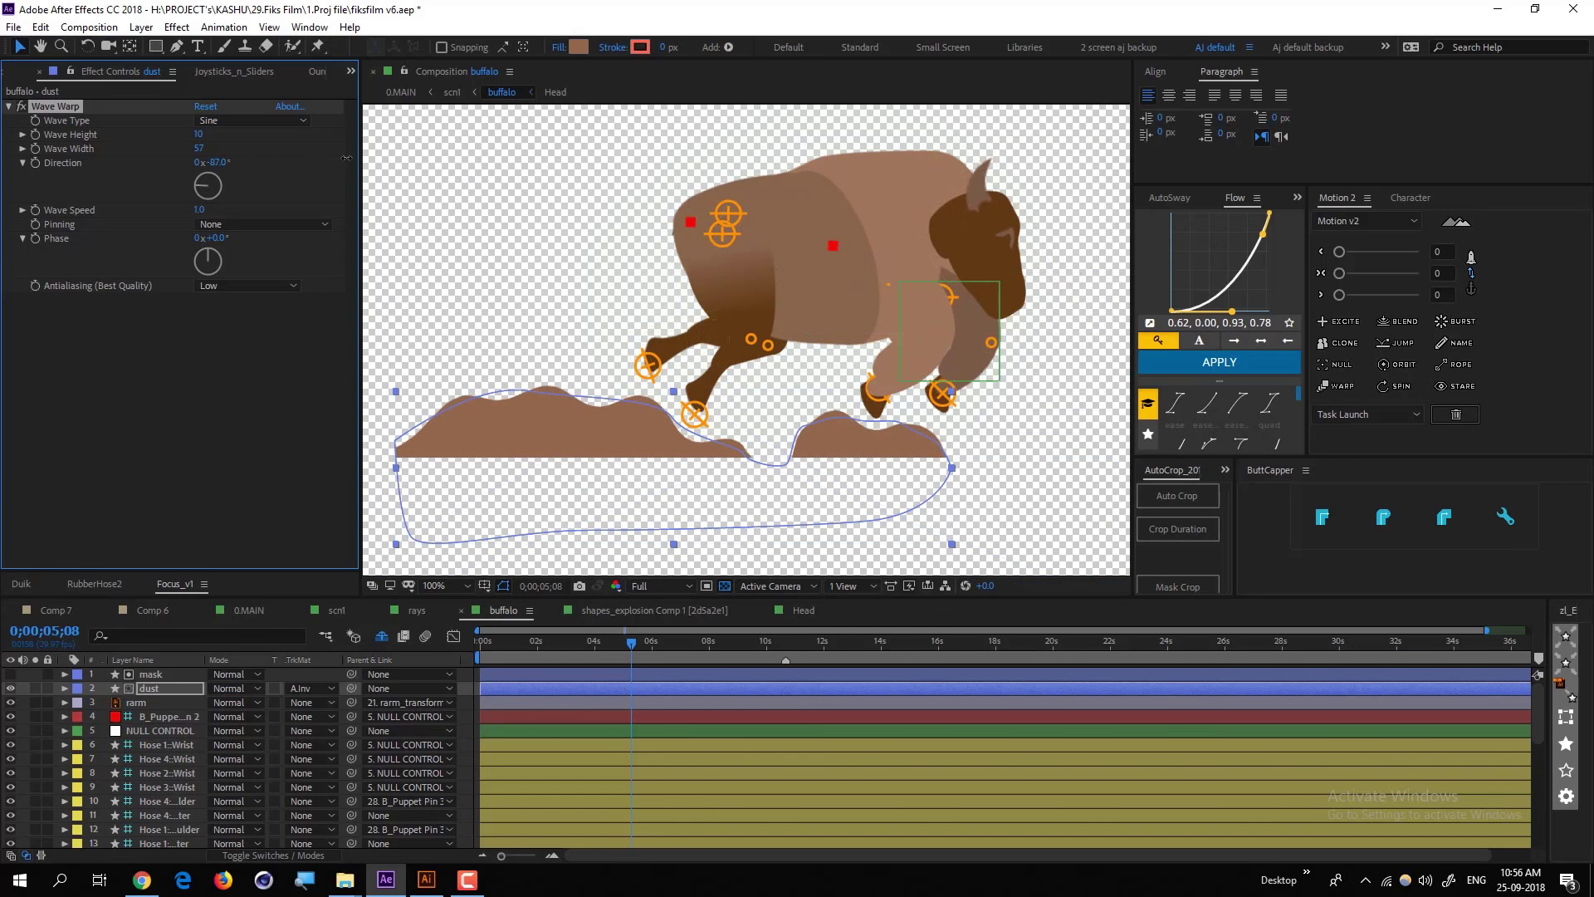
{"action": "left_click_drag", "start_coordinate": [351, 158], "coordinate": [356, 158]}
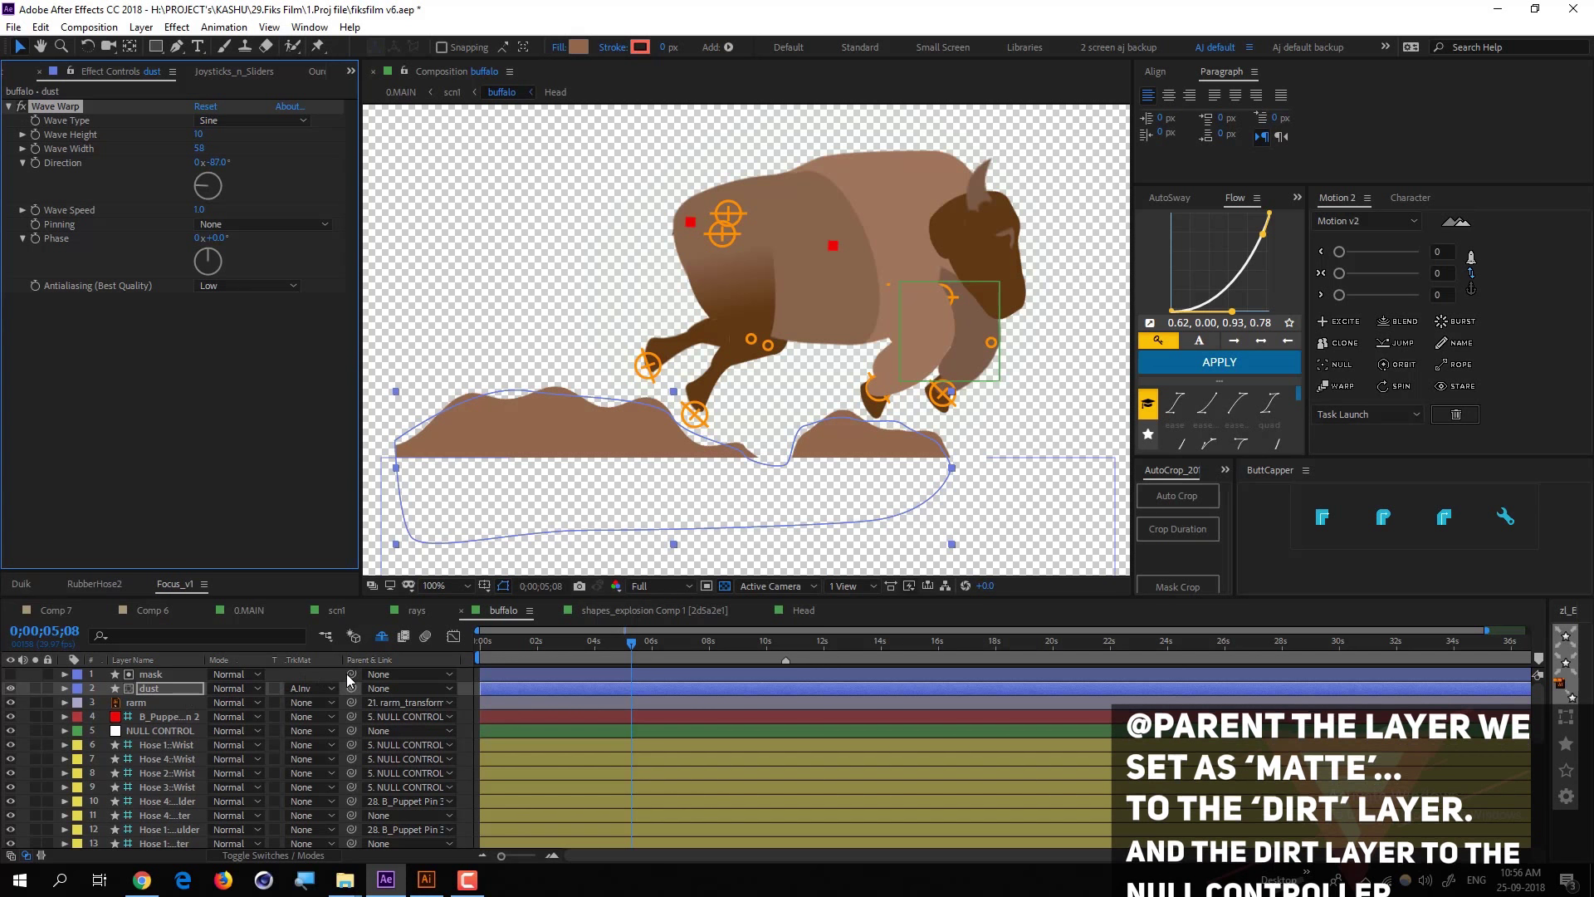
Parent the mask layer to dust, and dust to NULL CONTROL
{"action": "left_click_drag", "start_coordinate": [351, 673], "coordinate": [168, 691]}
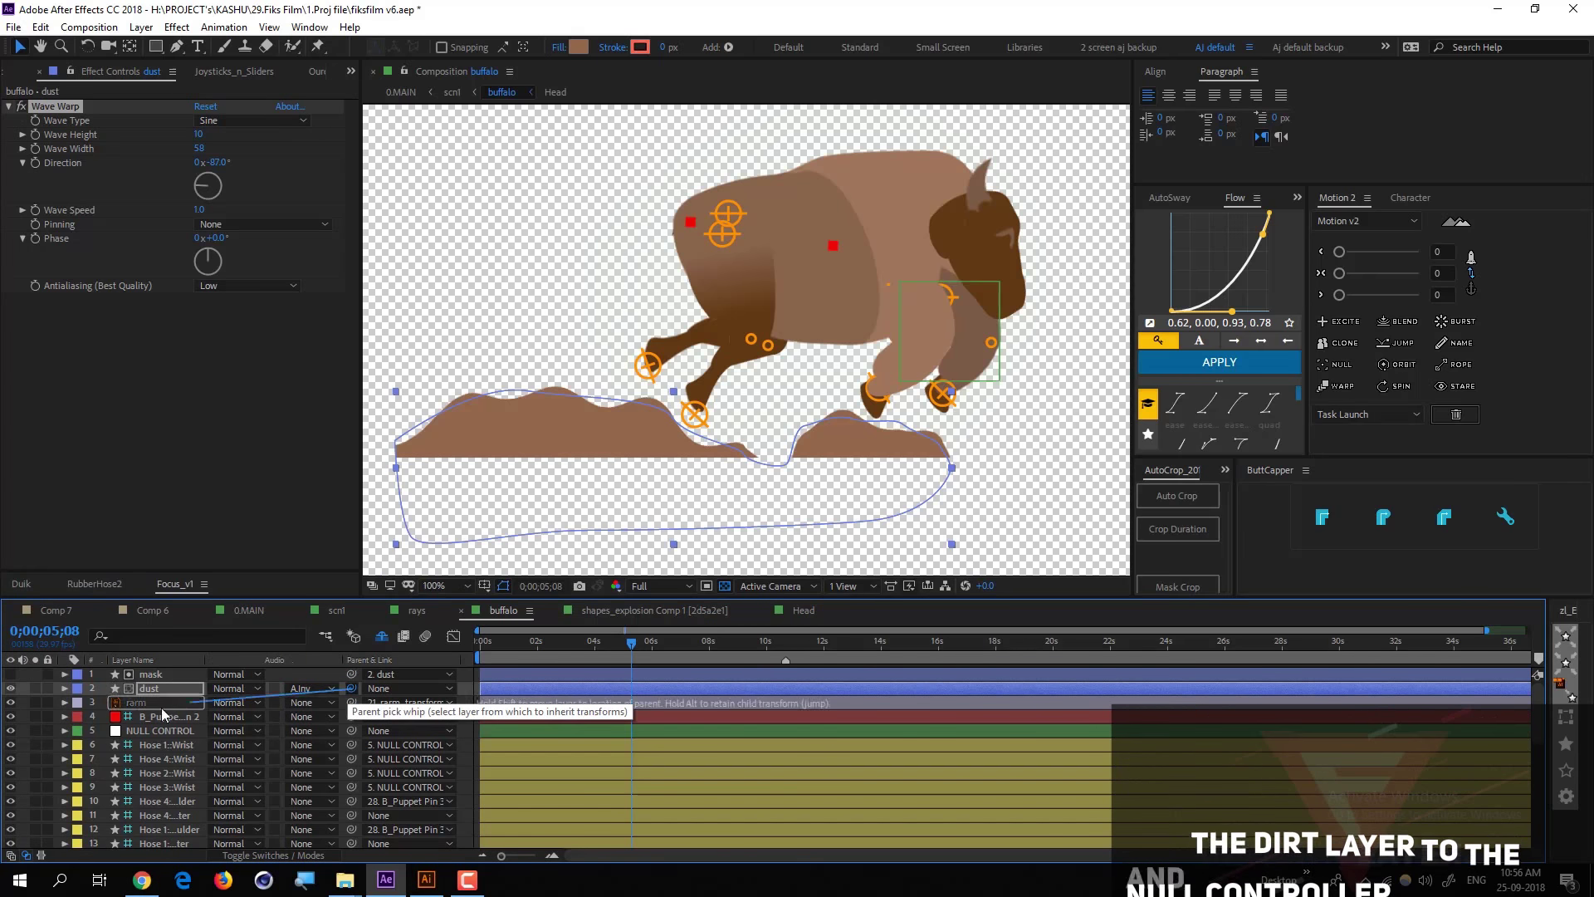
{"action": "left_click_drag", "start_coordinate": [350, 688], "coordinate": [153, 730]}
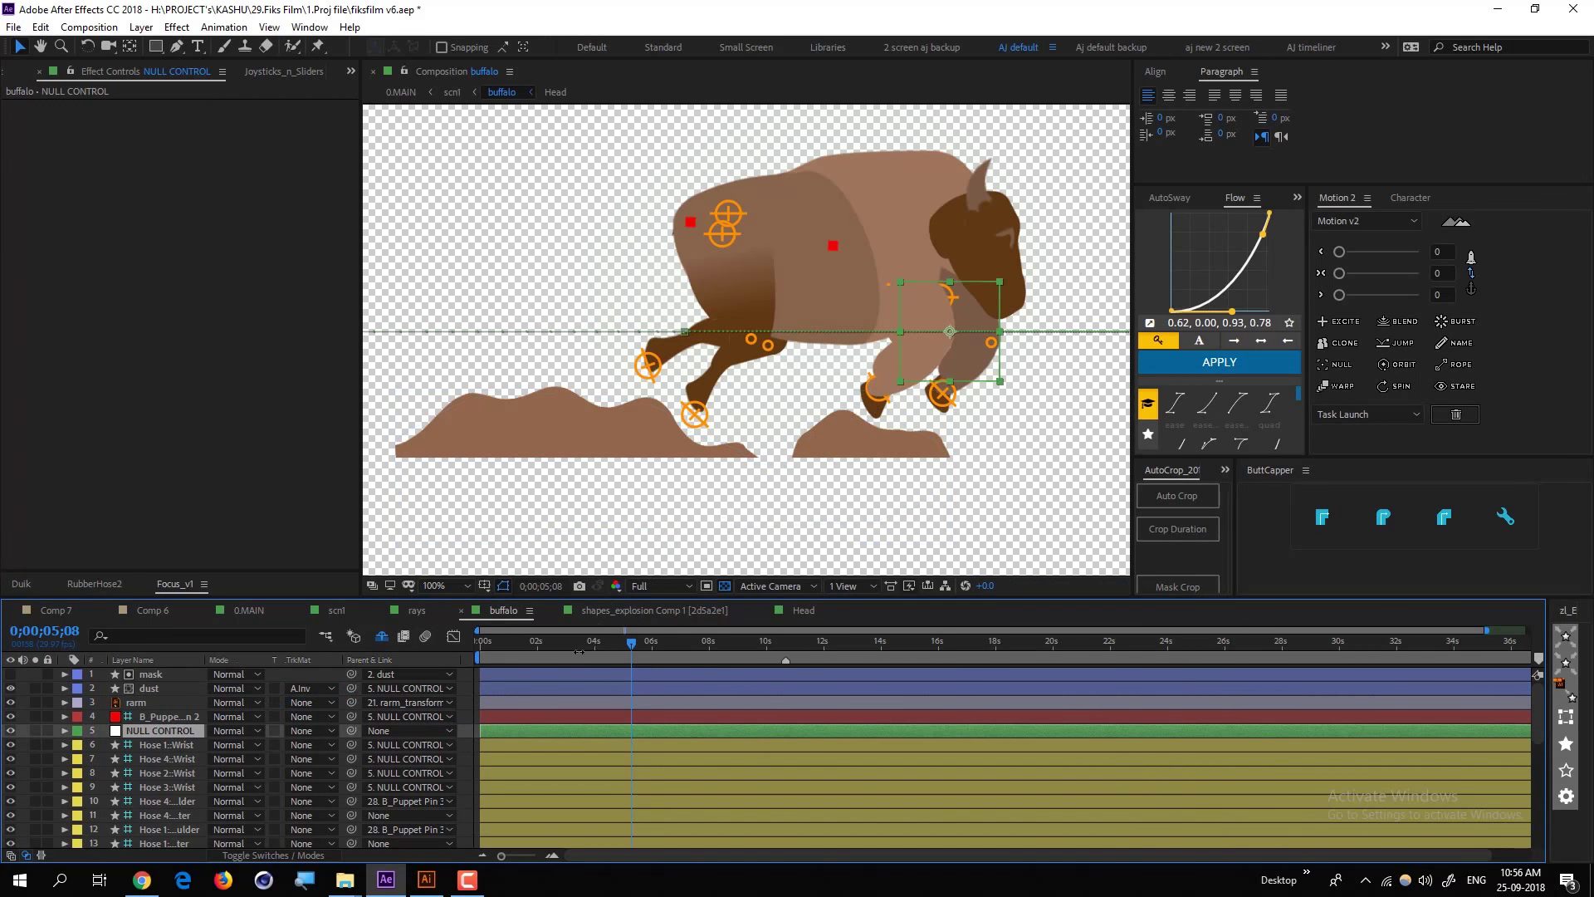
{"action": "left_click_drag", "start_coordinate": [639, 641], "coordinate": [582, 651]}
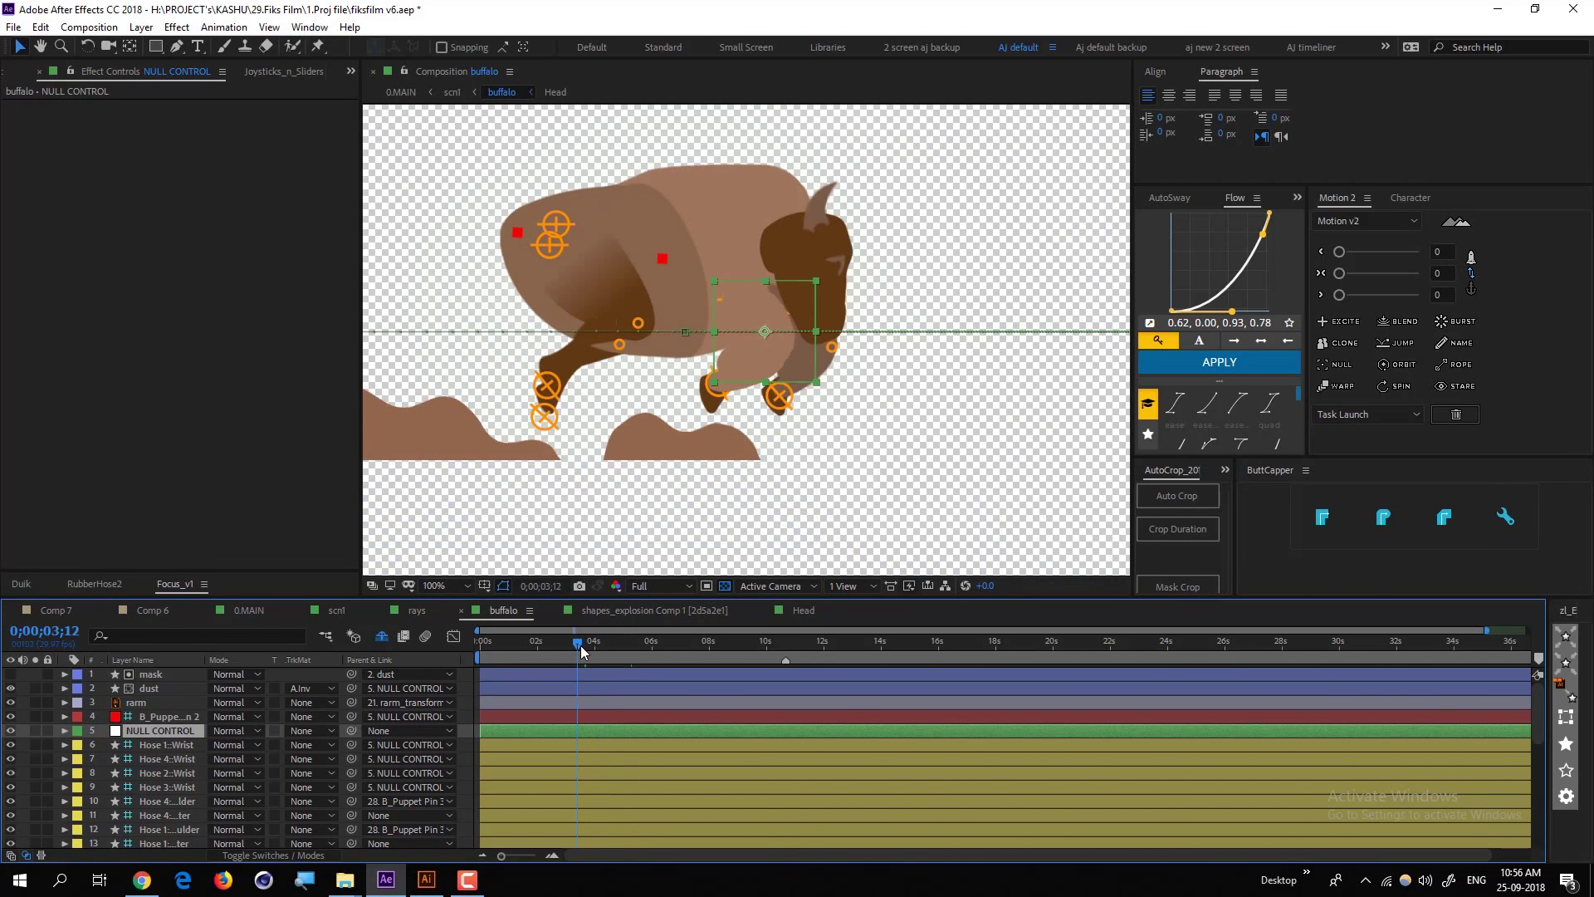
{"action": "key", "text": "space"}
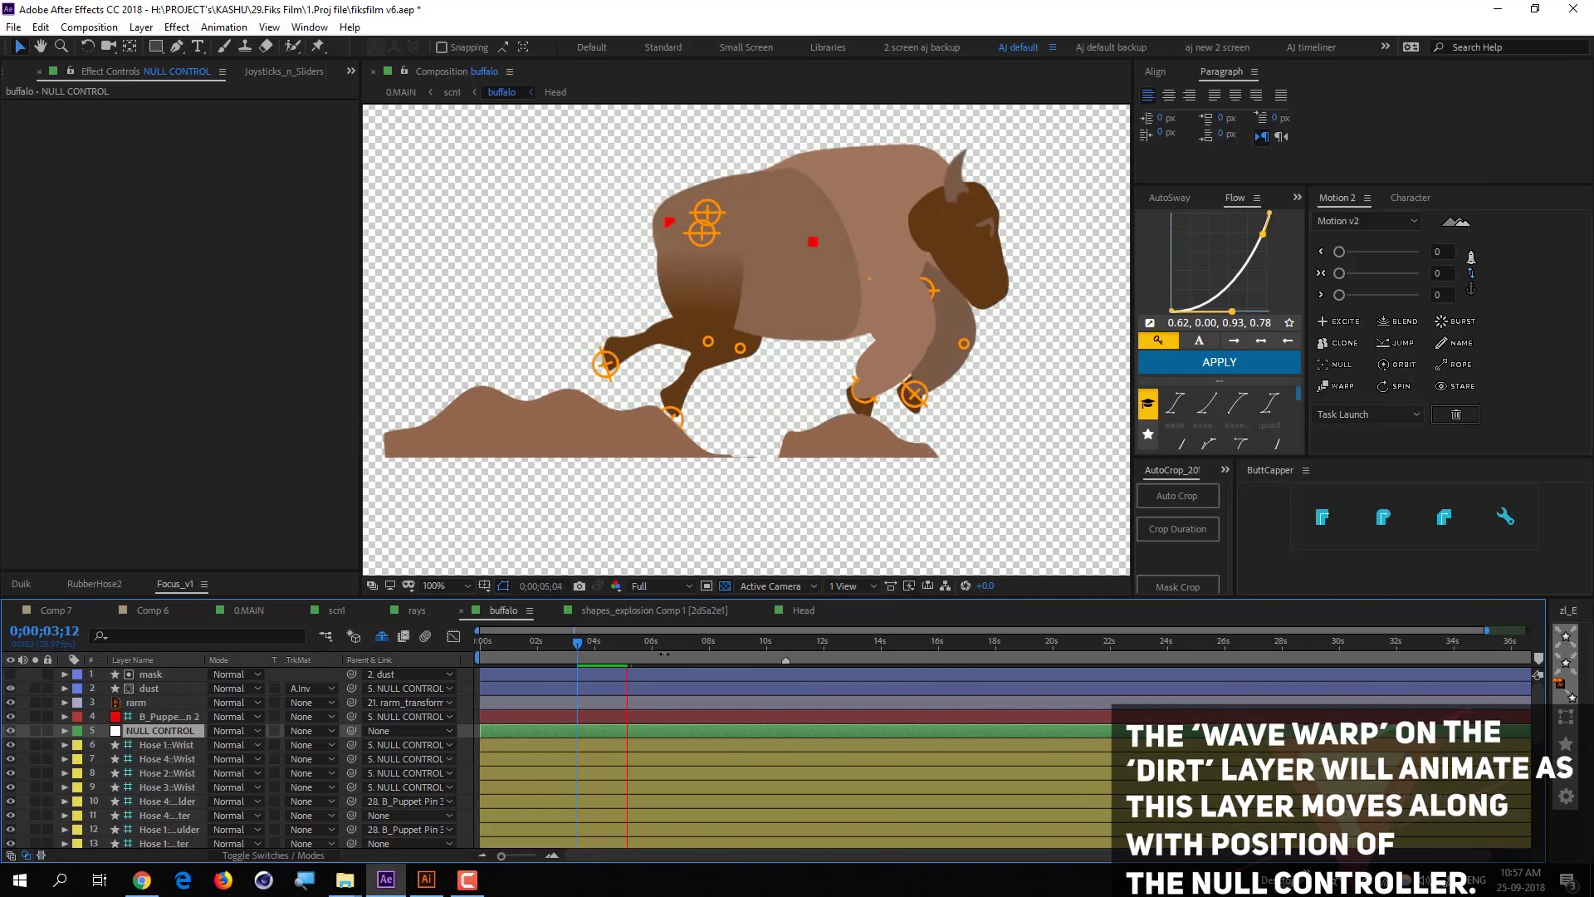
{"action": "key", "text": "space"}
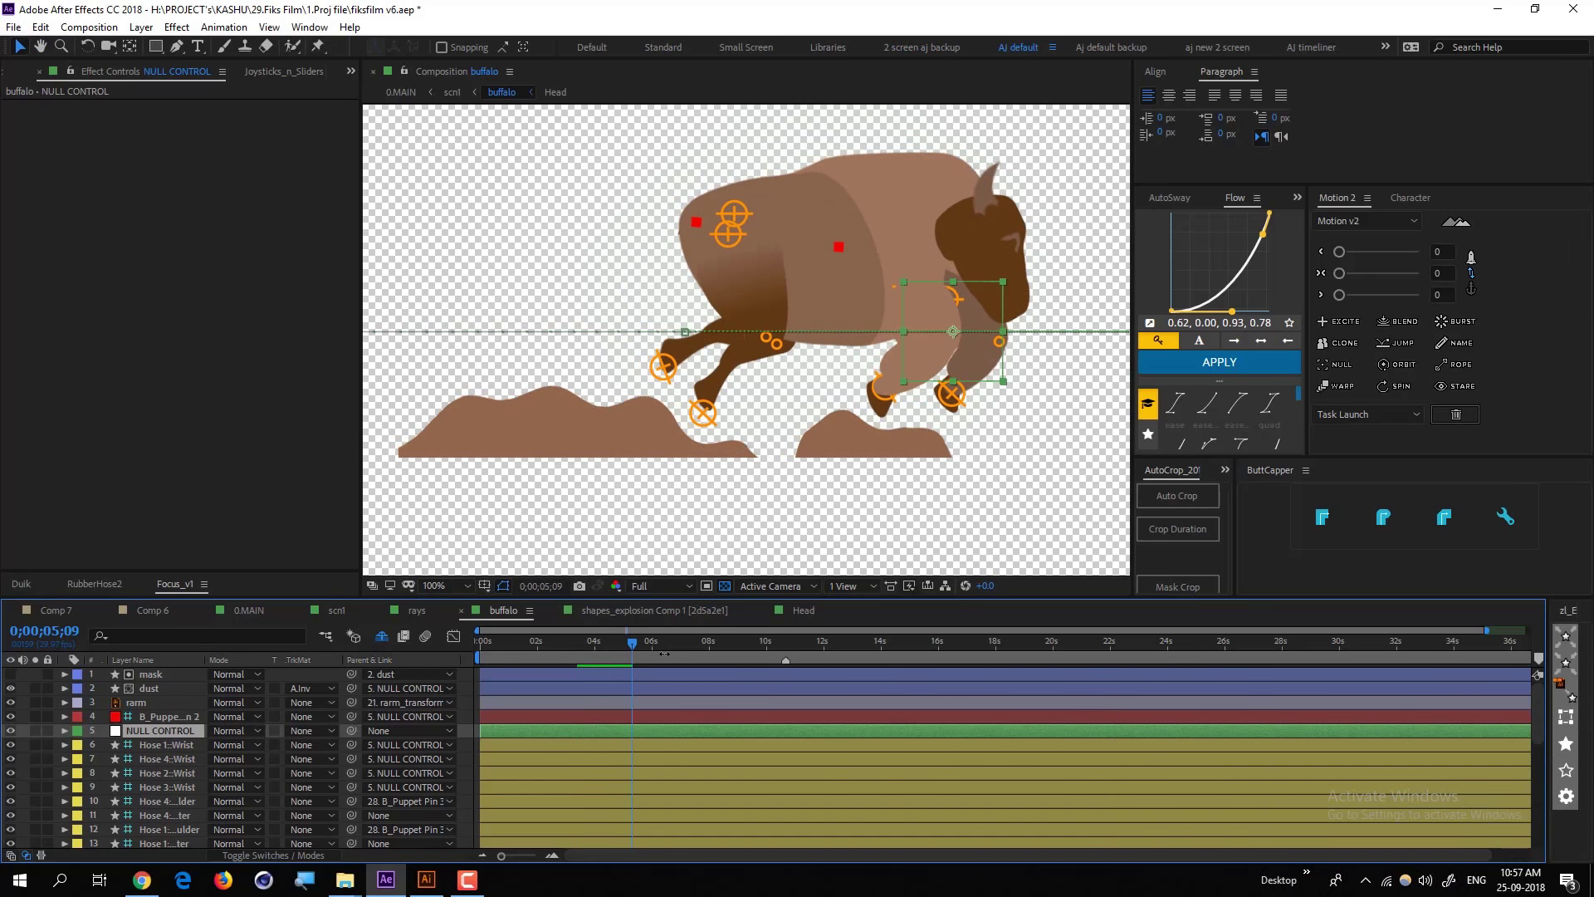
{"action": "left_click", "coordinate": [580, 640]}
{"action": "key", "text": "space"}
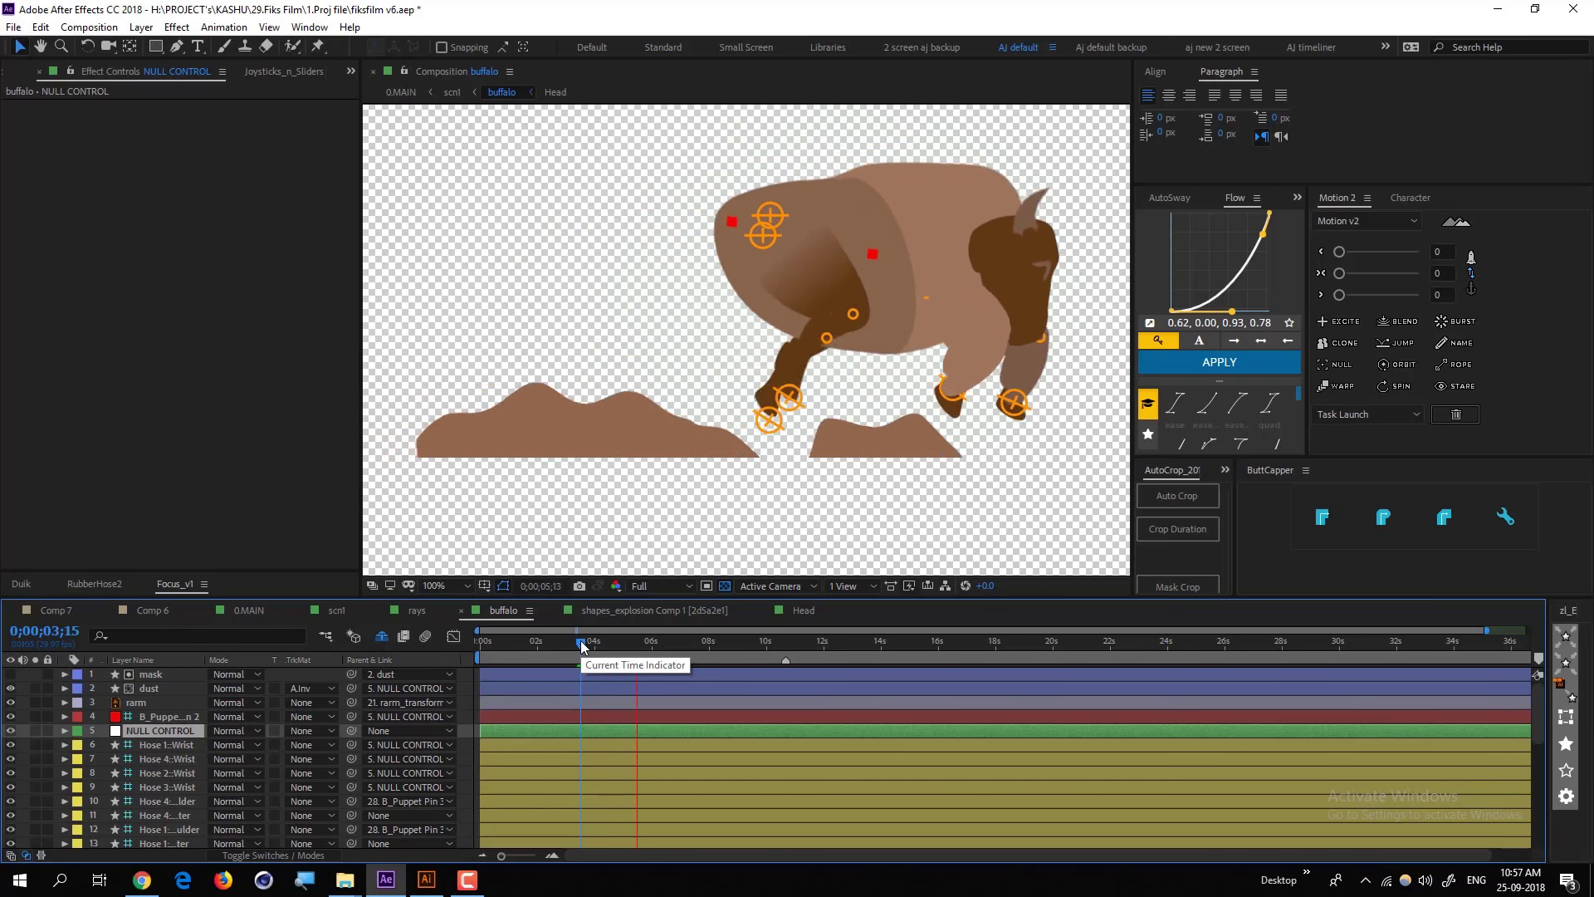
{"action": "key", "text": "space"}
{"action": "left_click_drag", "start_coordinate": [588, 646], "coordinate": [581, 650]}
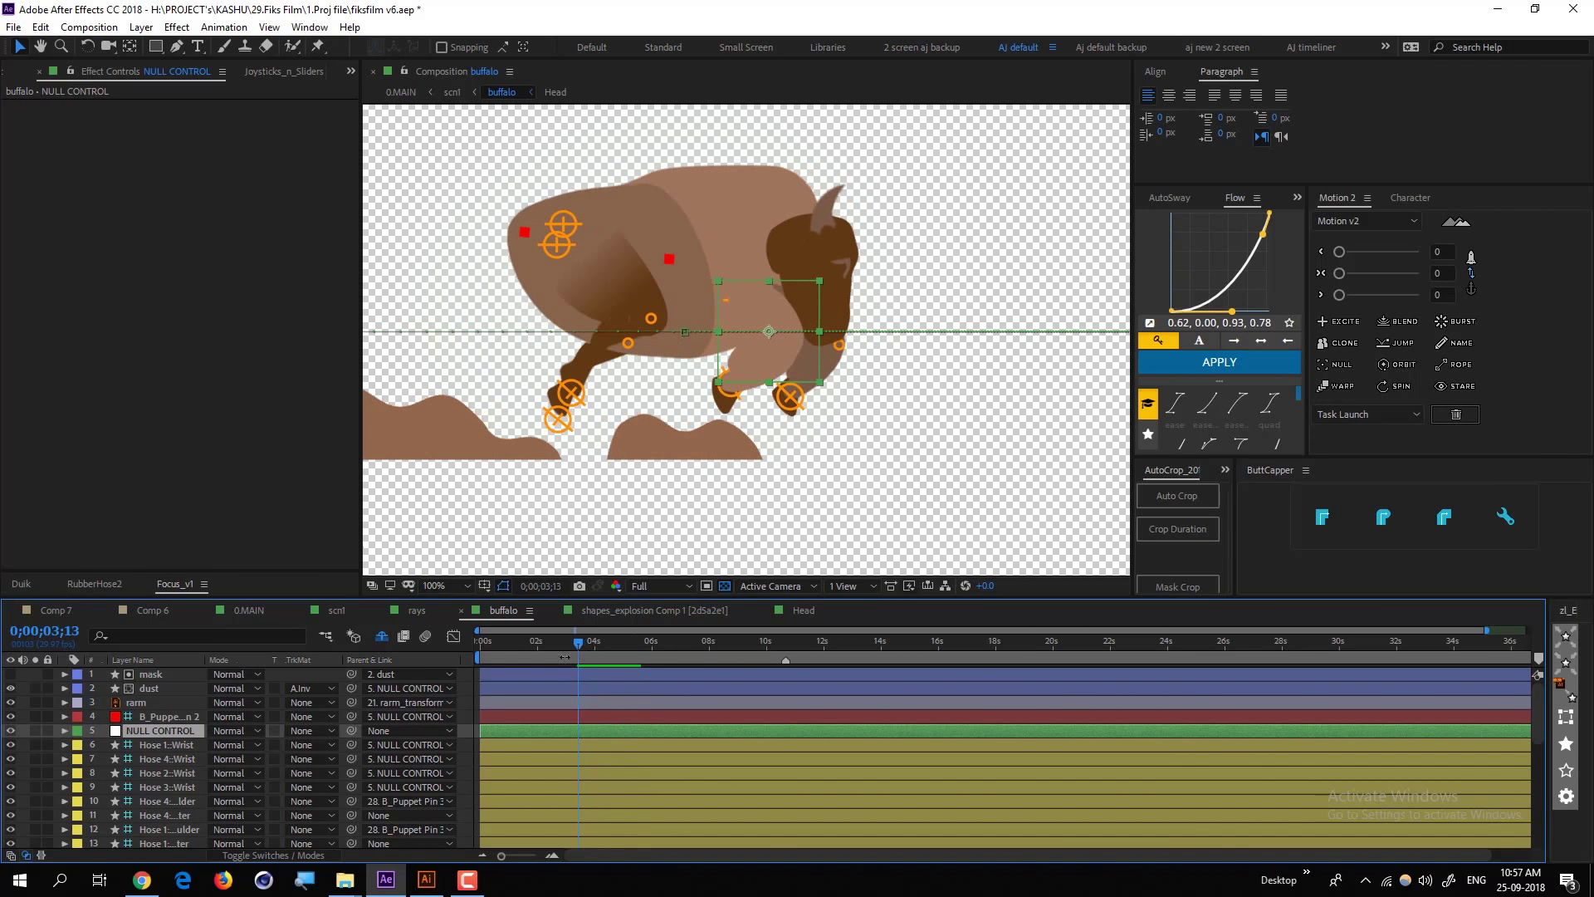
{"action": "left_click", "coordinate": [154, 689]}
Keyframe the dust's Position at 03;20, 04;06, 04;23, 05;06 and 05;19 to follow the hooves
{"action": "key", "text": "p"}
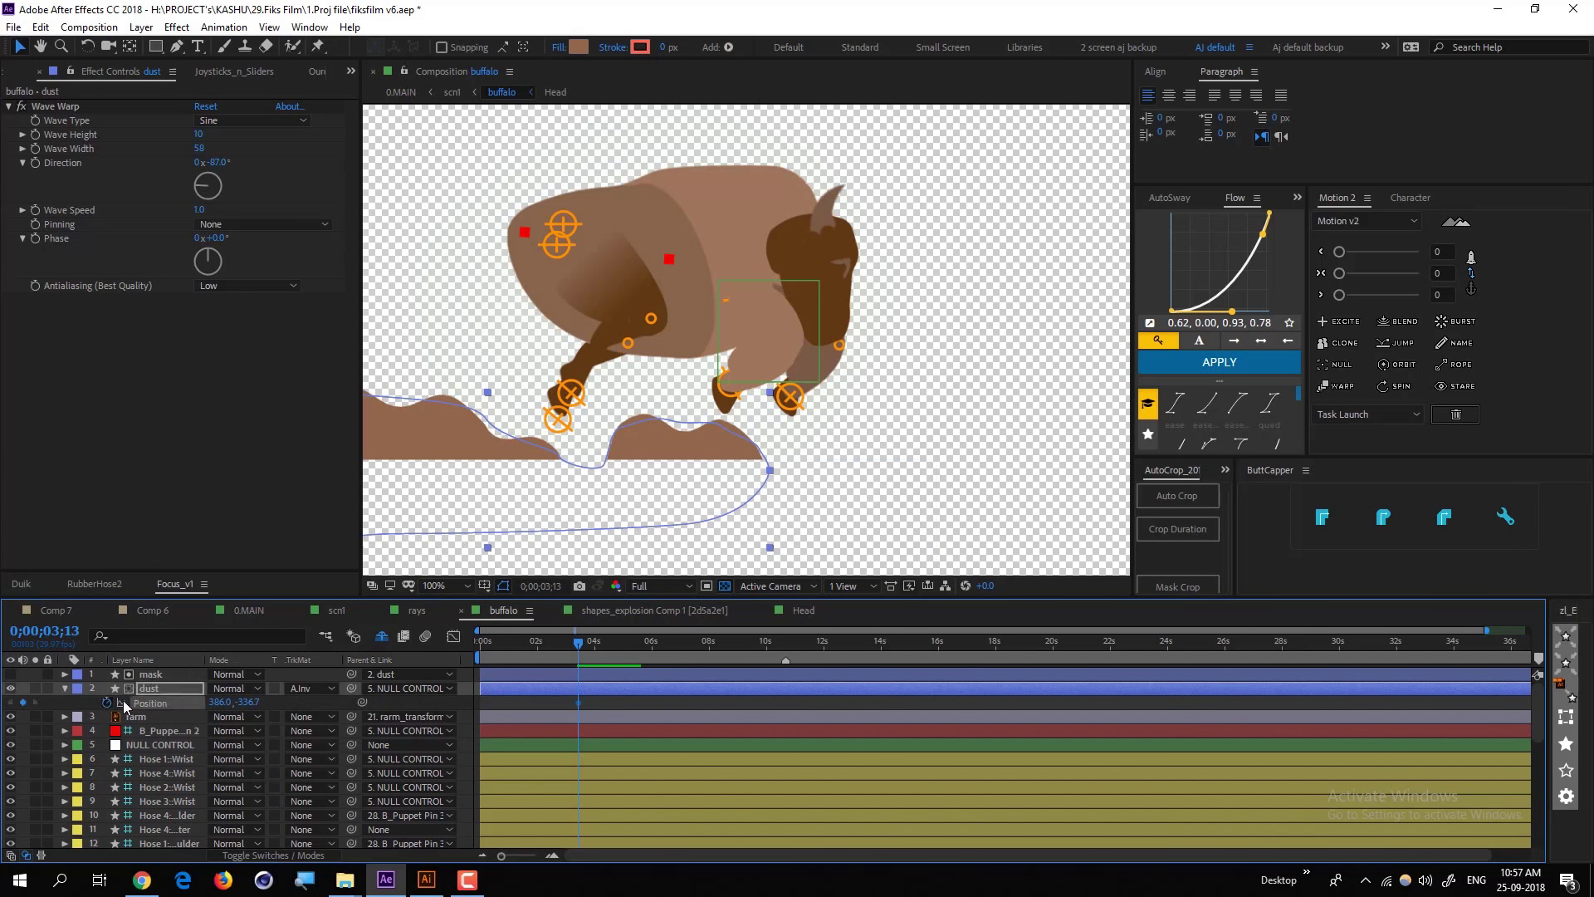
{"action": "left_click_drag", "start_coordinate": [581, 646], "coordinate": [584, 644]}
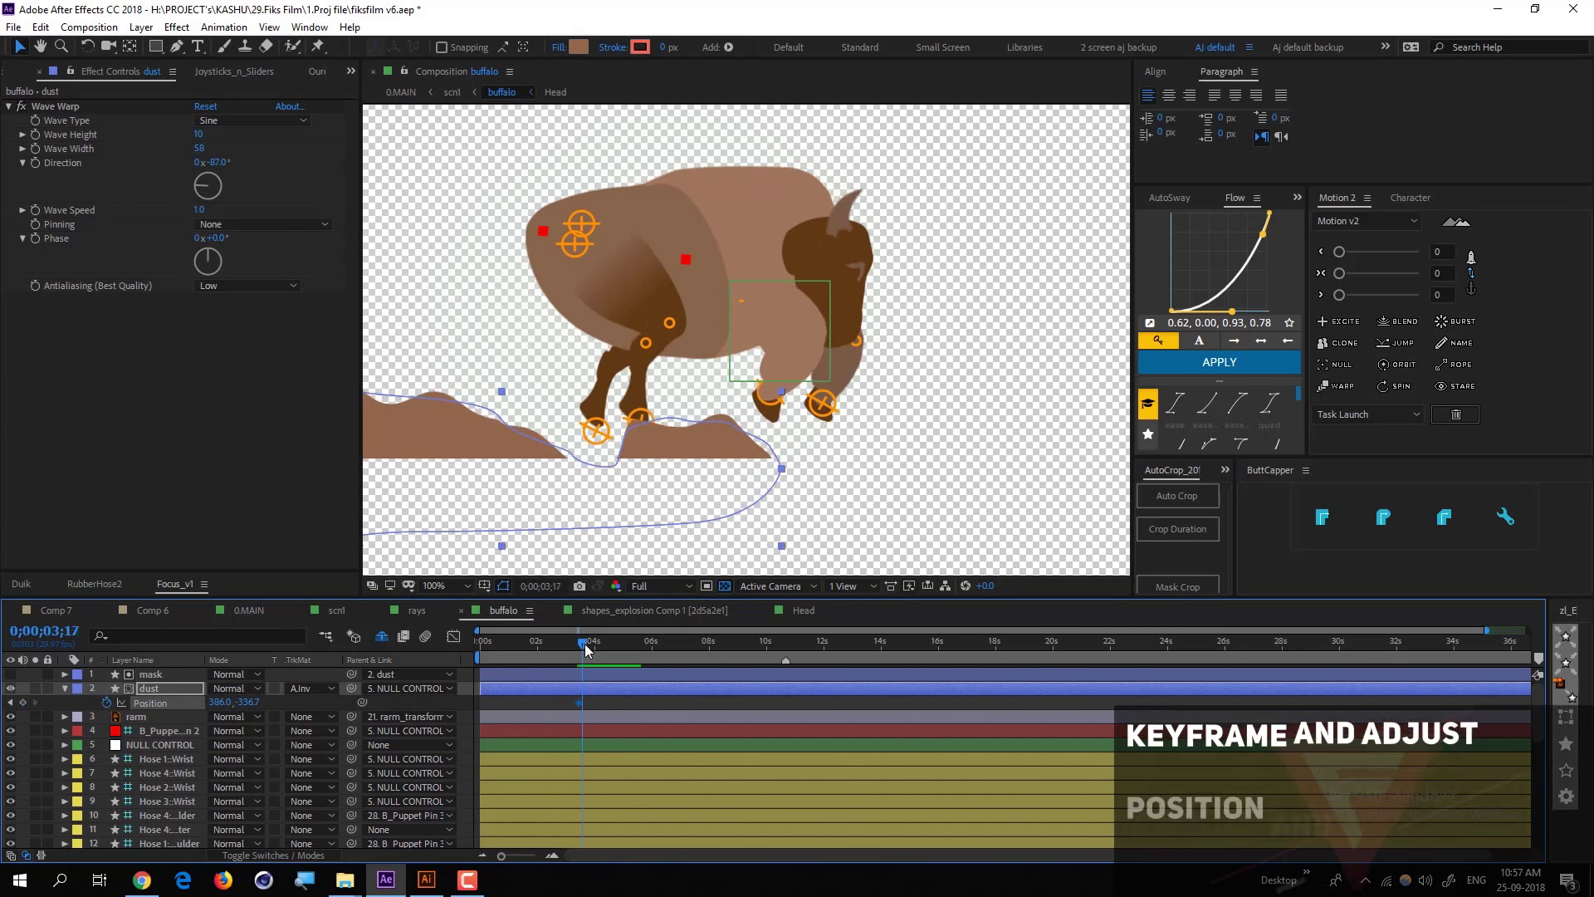
{"action": "left_click_drag", "start_coordinate": [659, 440], "coordinate": [705, 429]}
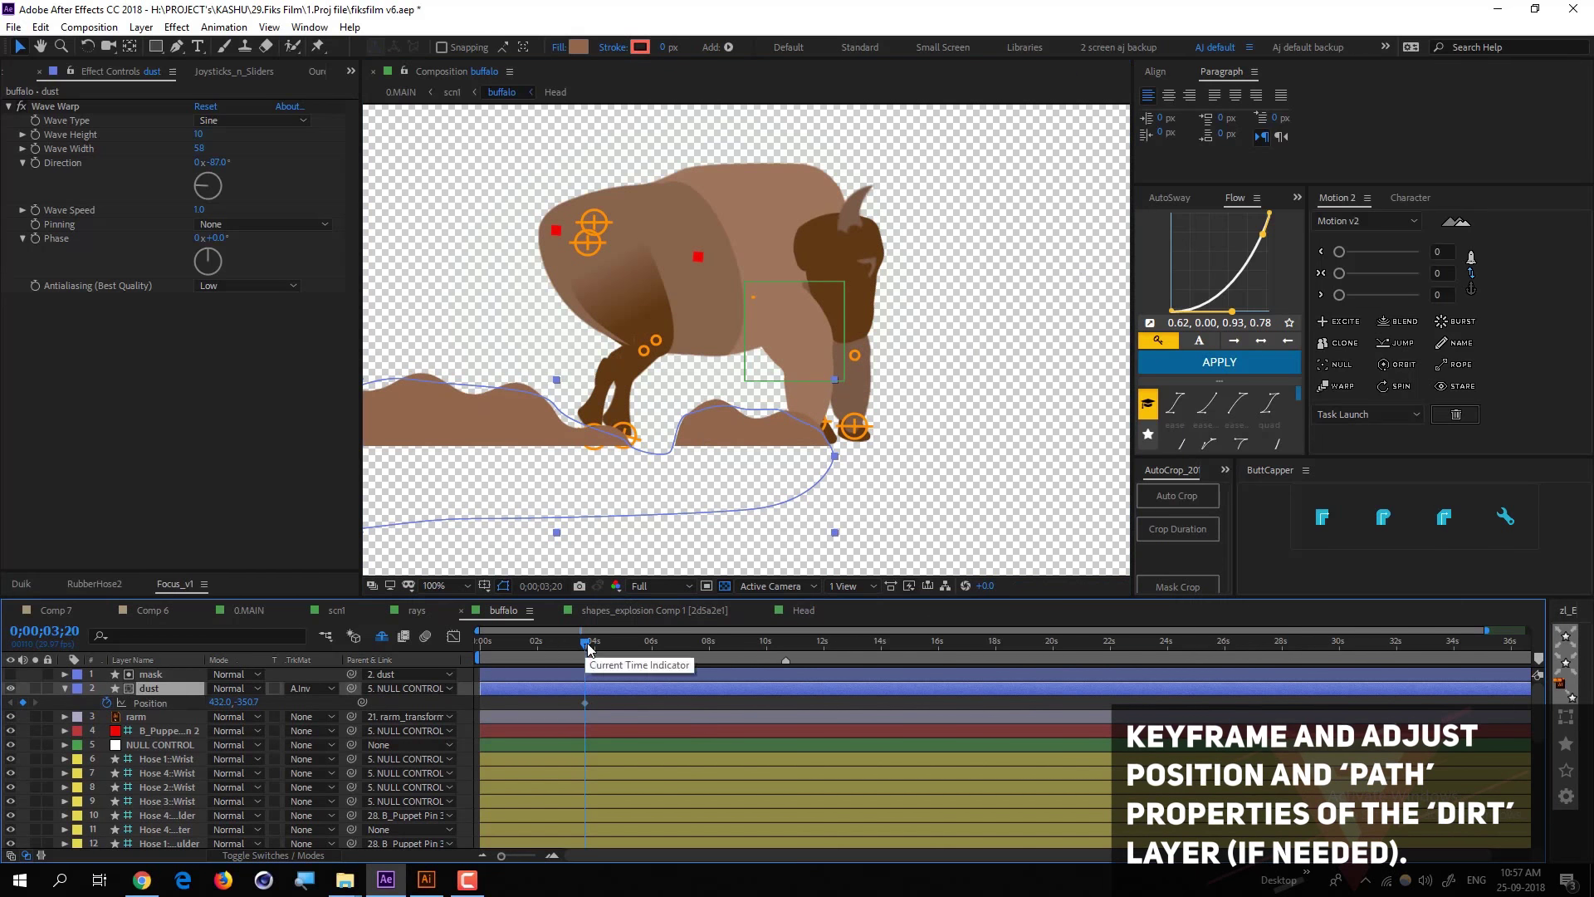
{"action": "left_click_drag", "start_coordinate": [586, 643], "coordinate": [605, 649]}
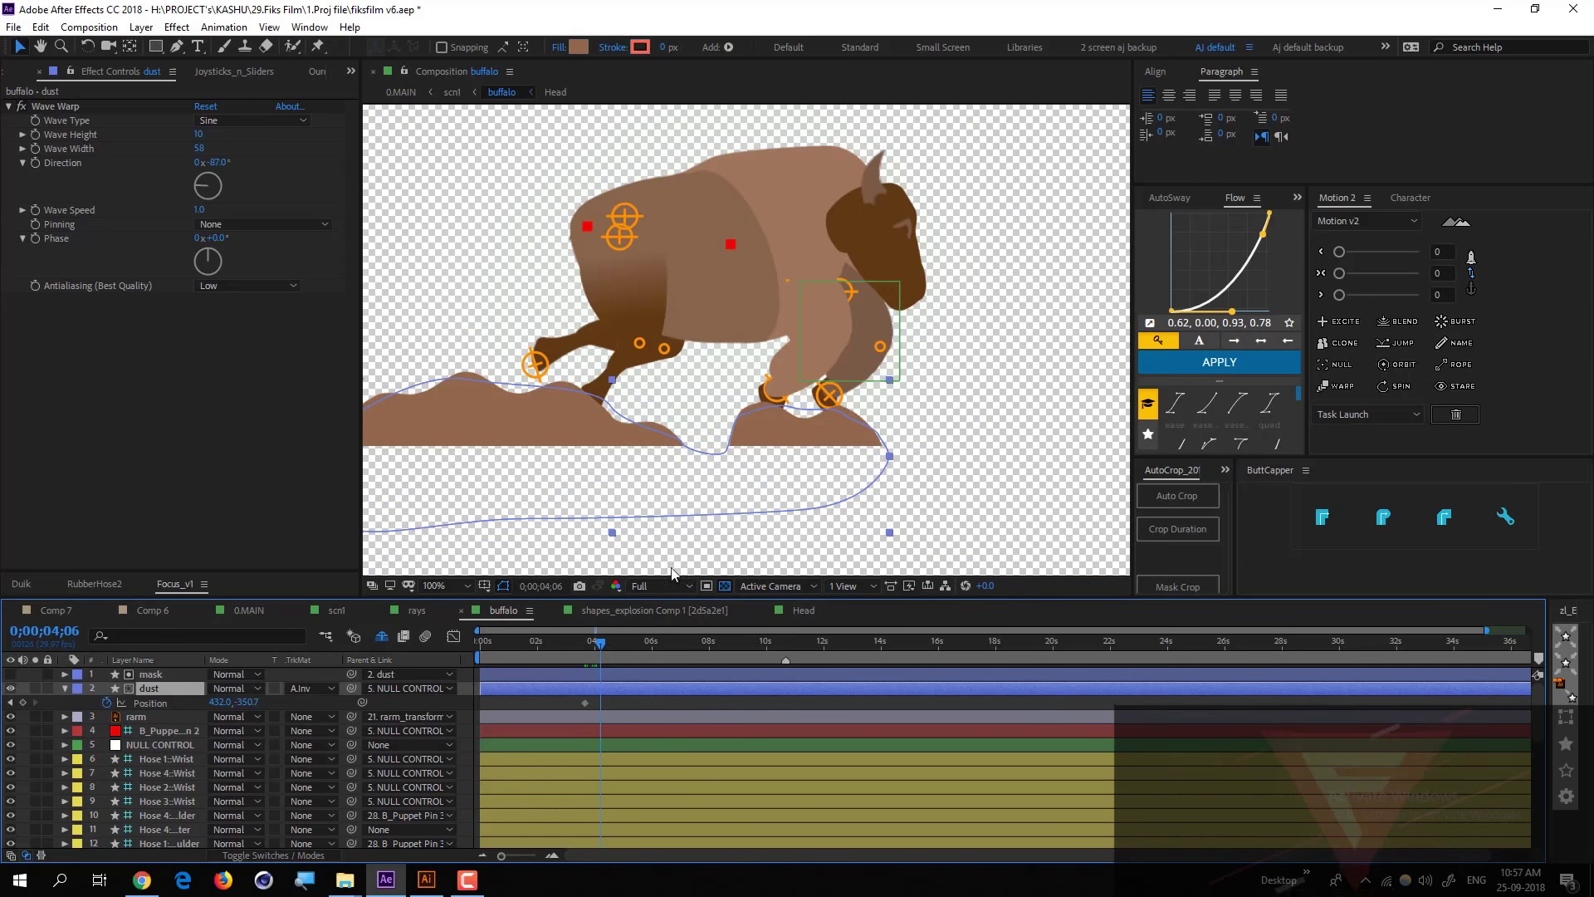
{"action": "left_click_drag", "start_coordinate": [765, 448], "coordinate": [739, 449]}
{"action": "left_click_drag", "start_coordinate": [601, 643], "coordinate": [616, 643]}
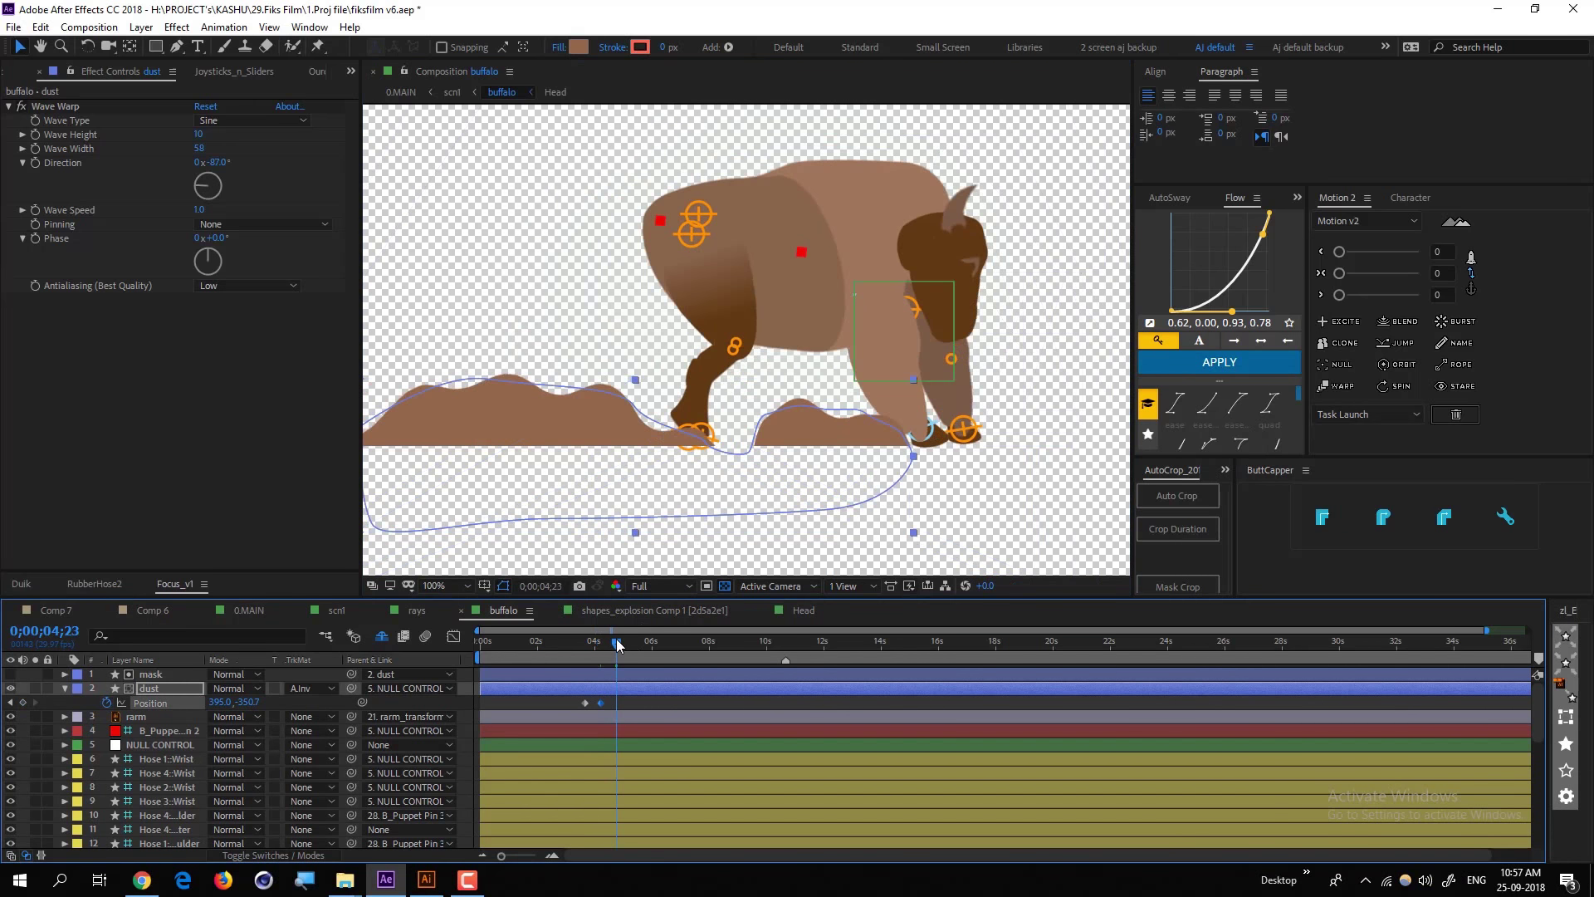
{"action": "left_click_drag", "start_coordinate": [809, 450], "coordinate": [846, 450]}
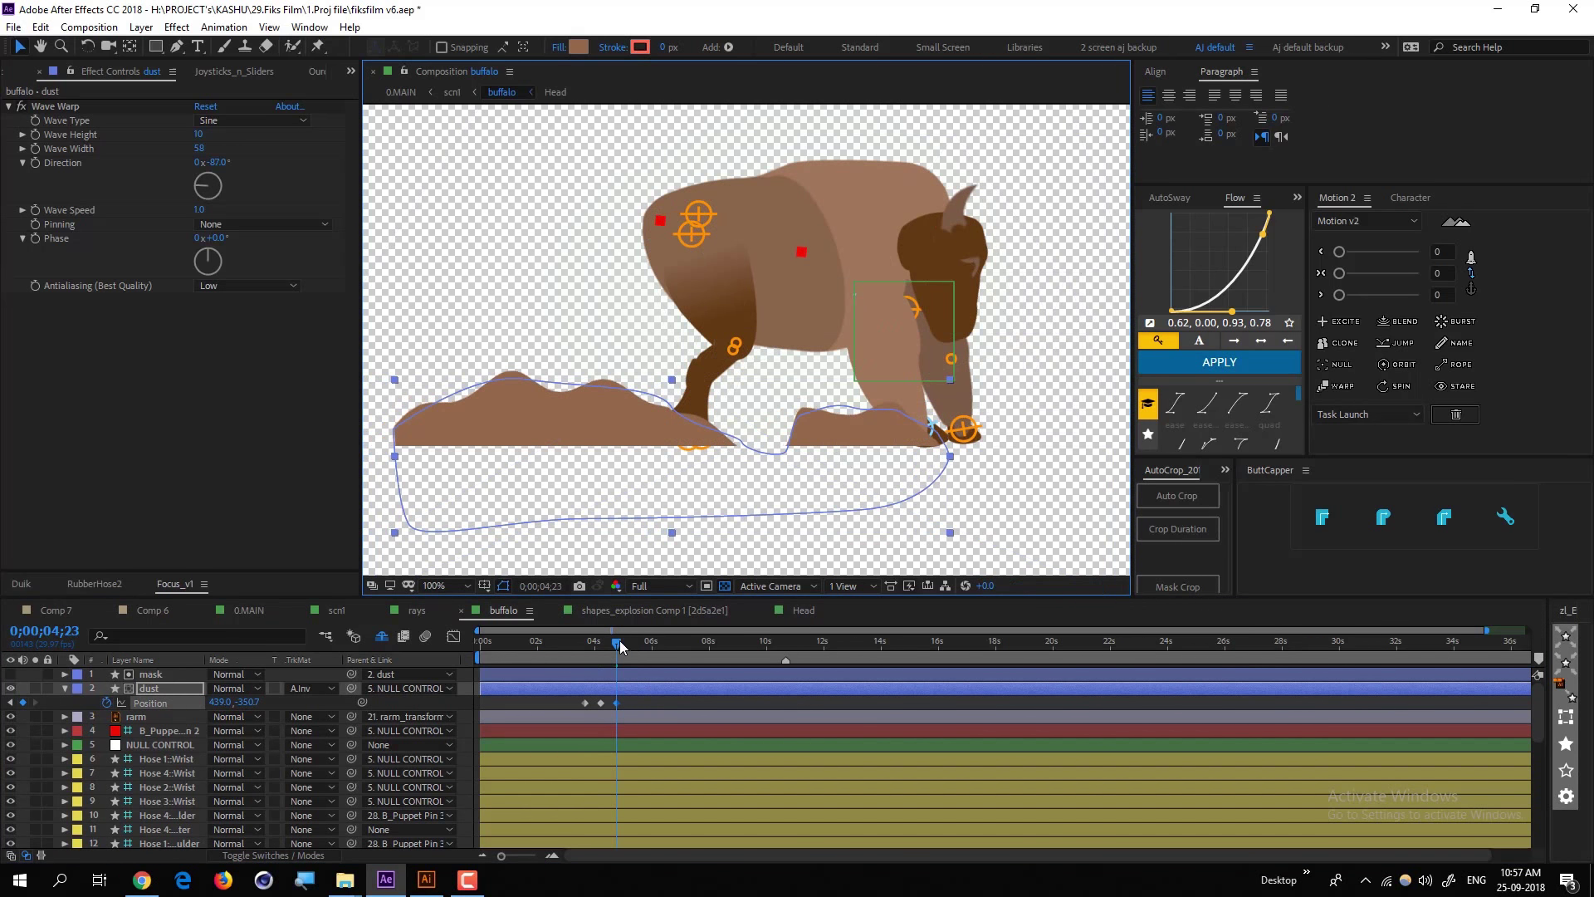
{"action": "left_click_drag", "start_coordinate": [619, 640], "coordinate": [631, 643]}
{"action": "left_click_drag", "start_coordinate": [902, 445], "coordinate": [854, 445]}
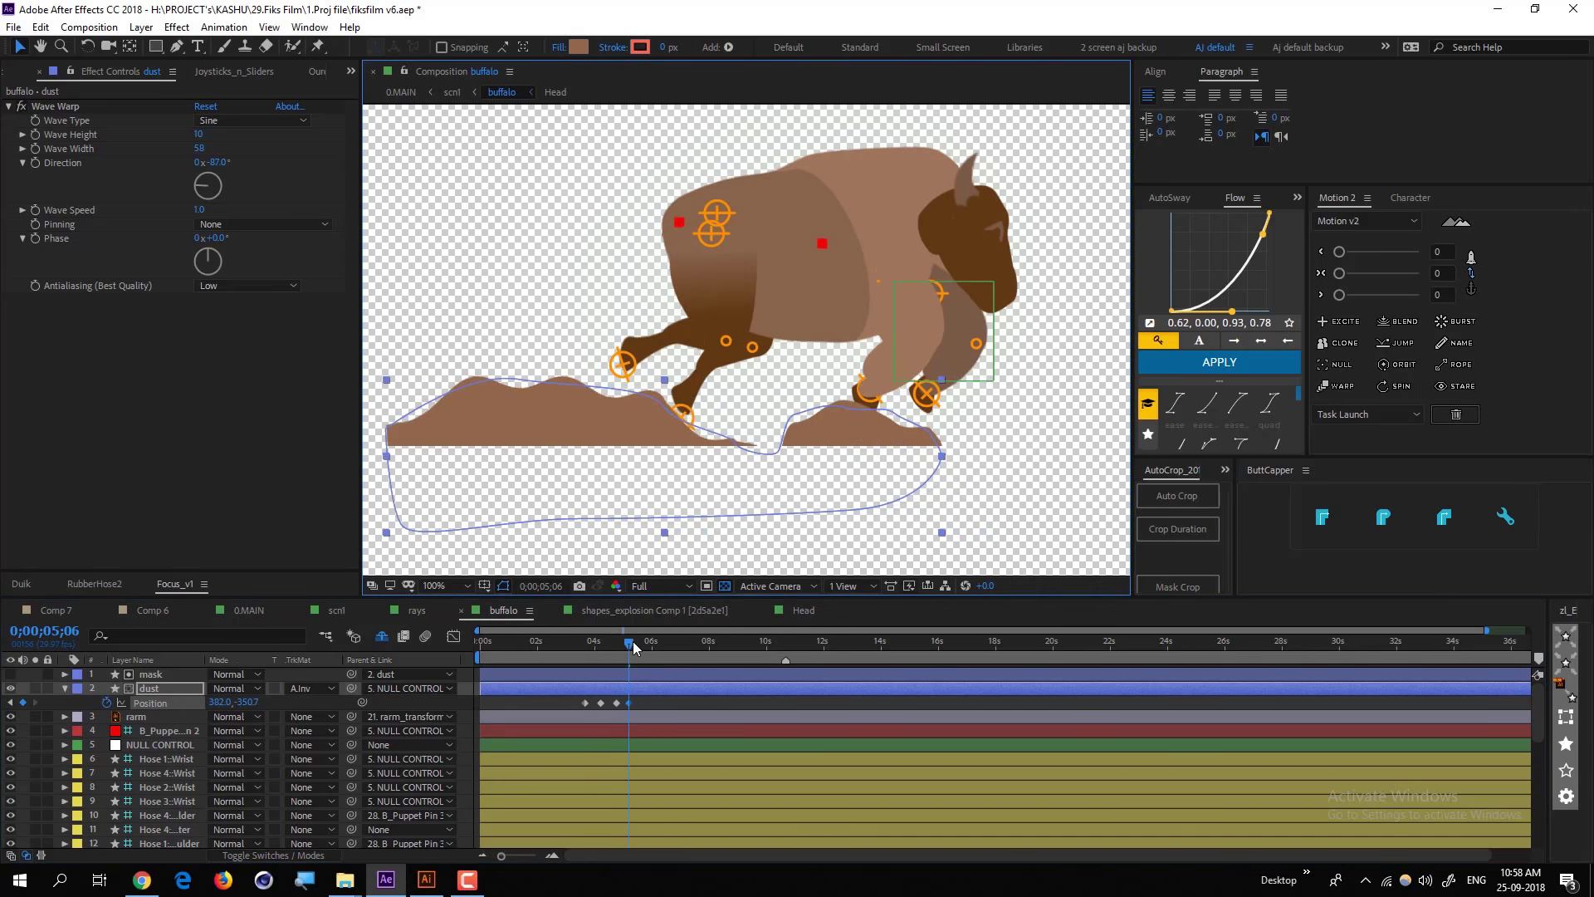
{"action": "left_click_drag", "start_coordinate": [633, 641], "coordinate": [642, 641]}
{"action": "left_click_drag", "start_coordinate": [856, 440], "coordinate": [930, 439]}
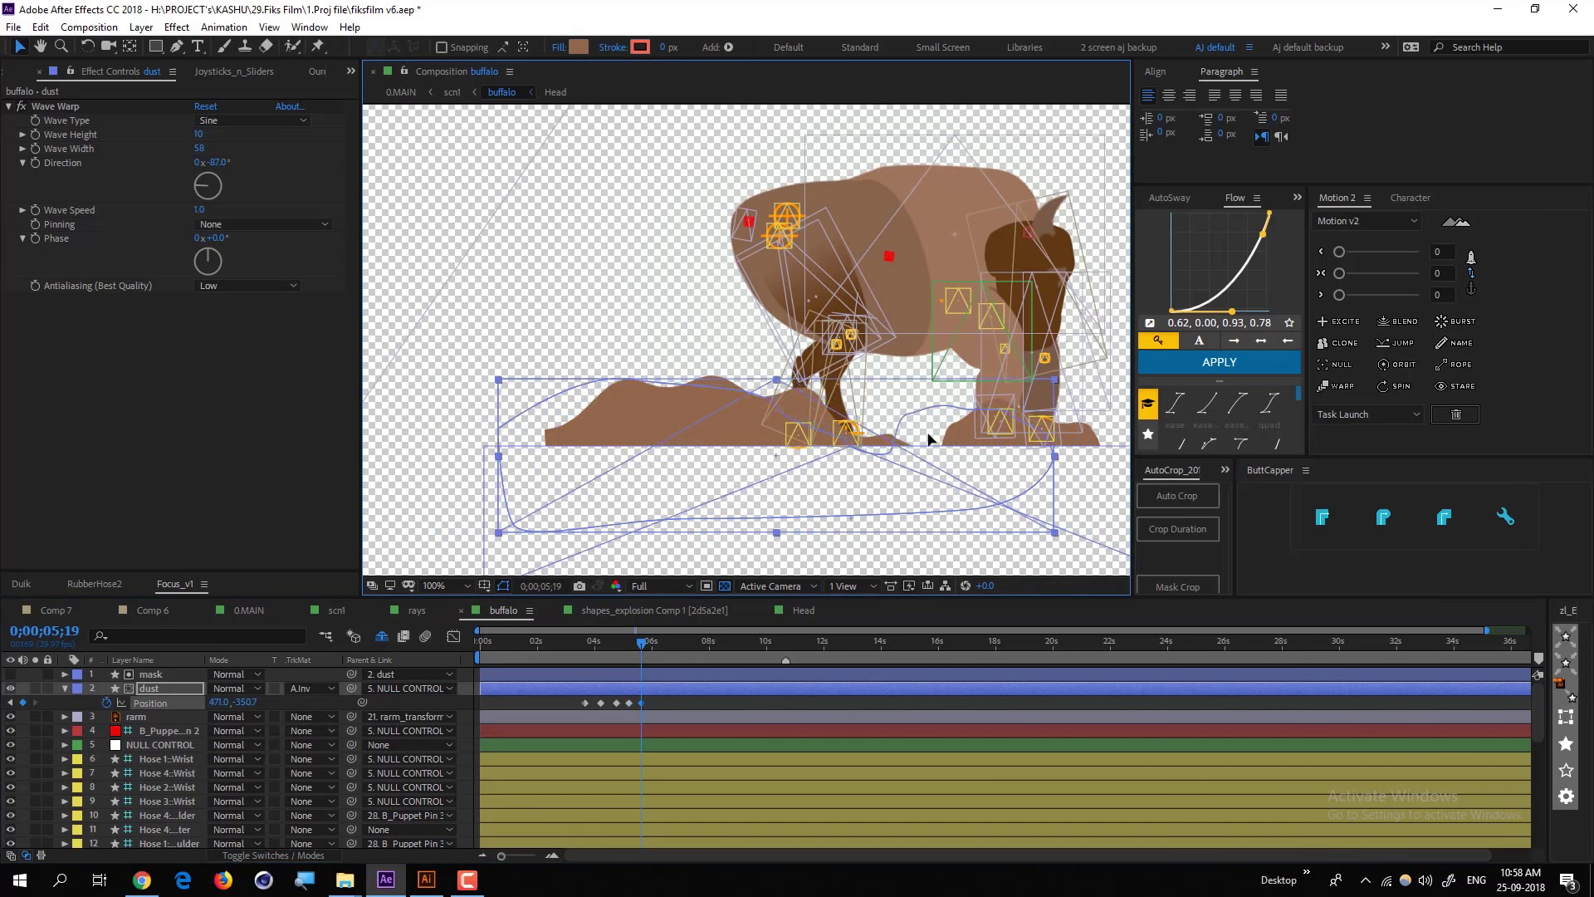
Apply Easy Ease to all the dust's Position keyframes and preview from 03;24
{"action": "left_click_drag", "start_coordinate": [659, 704], "coordinate": [581, 697]}
{"action": "key", "text": "F9"}
{"action": "left_click", "coordinate": [589, 642]}
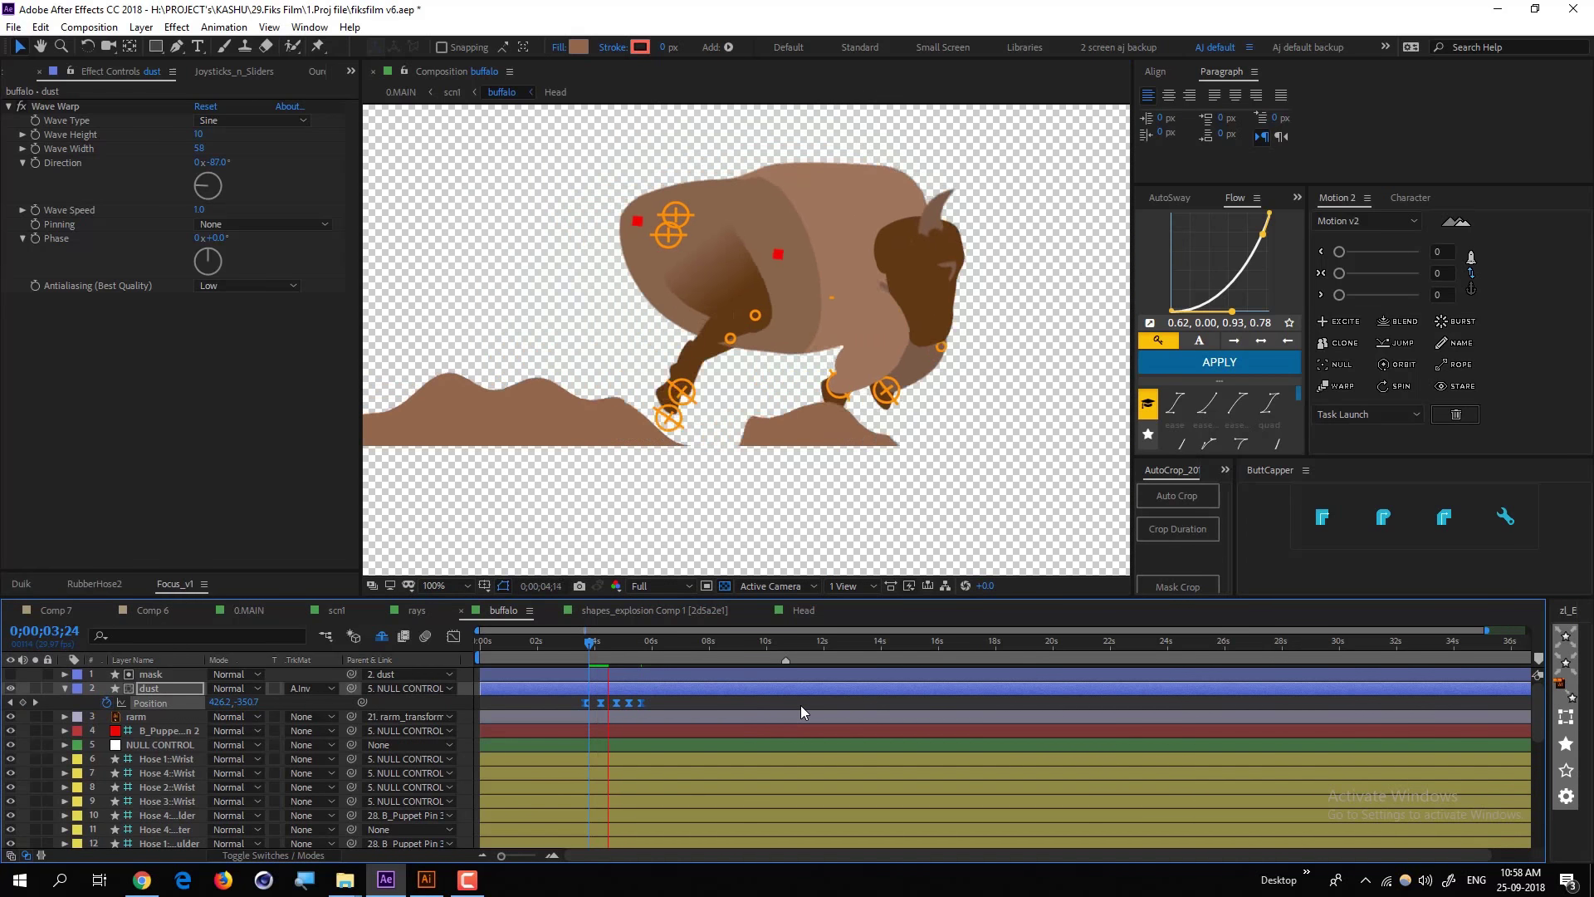
{"action": "key", "text": "space"}
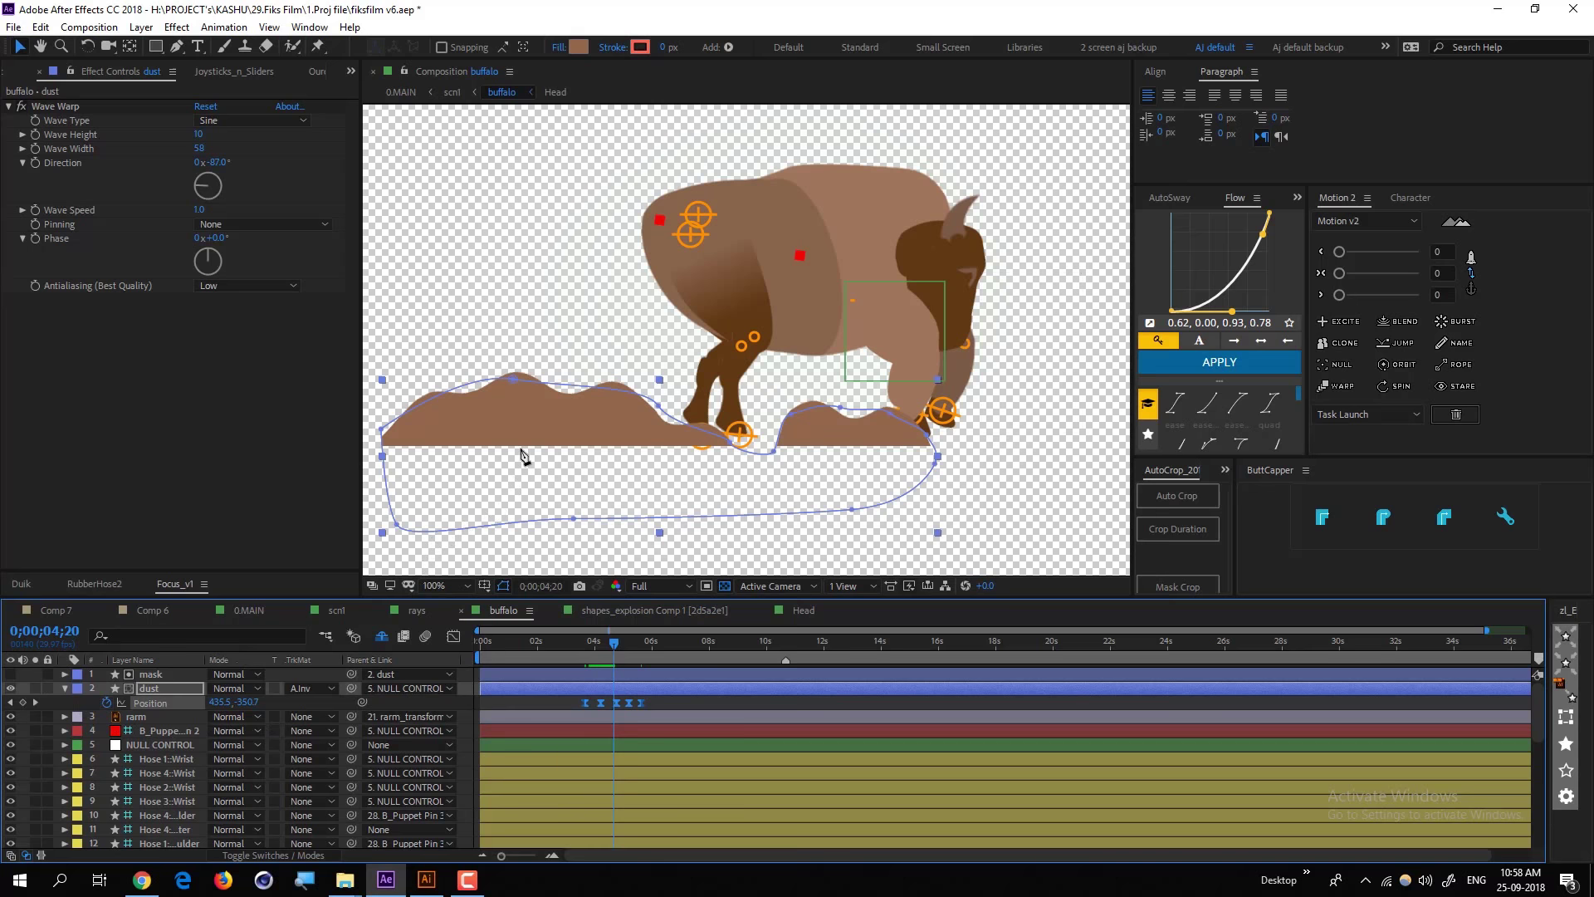
Select the dust shape's path and pull its edge toward the front foot
{"action": "key", "text": "g"}
{"action": "left_click_drag", "start_coordinate": [385, 435], "coordinate": [585, 402]}
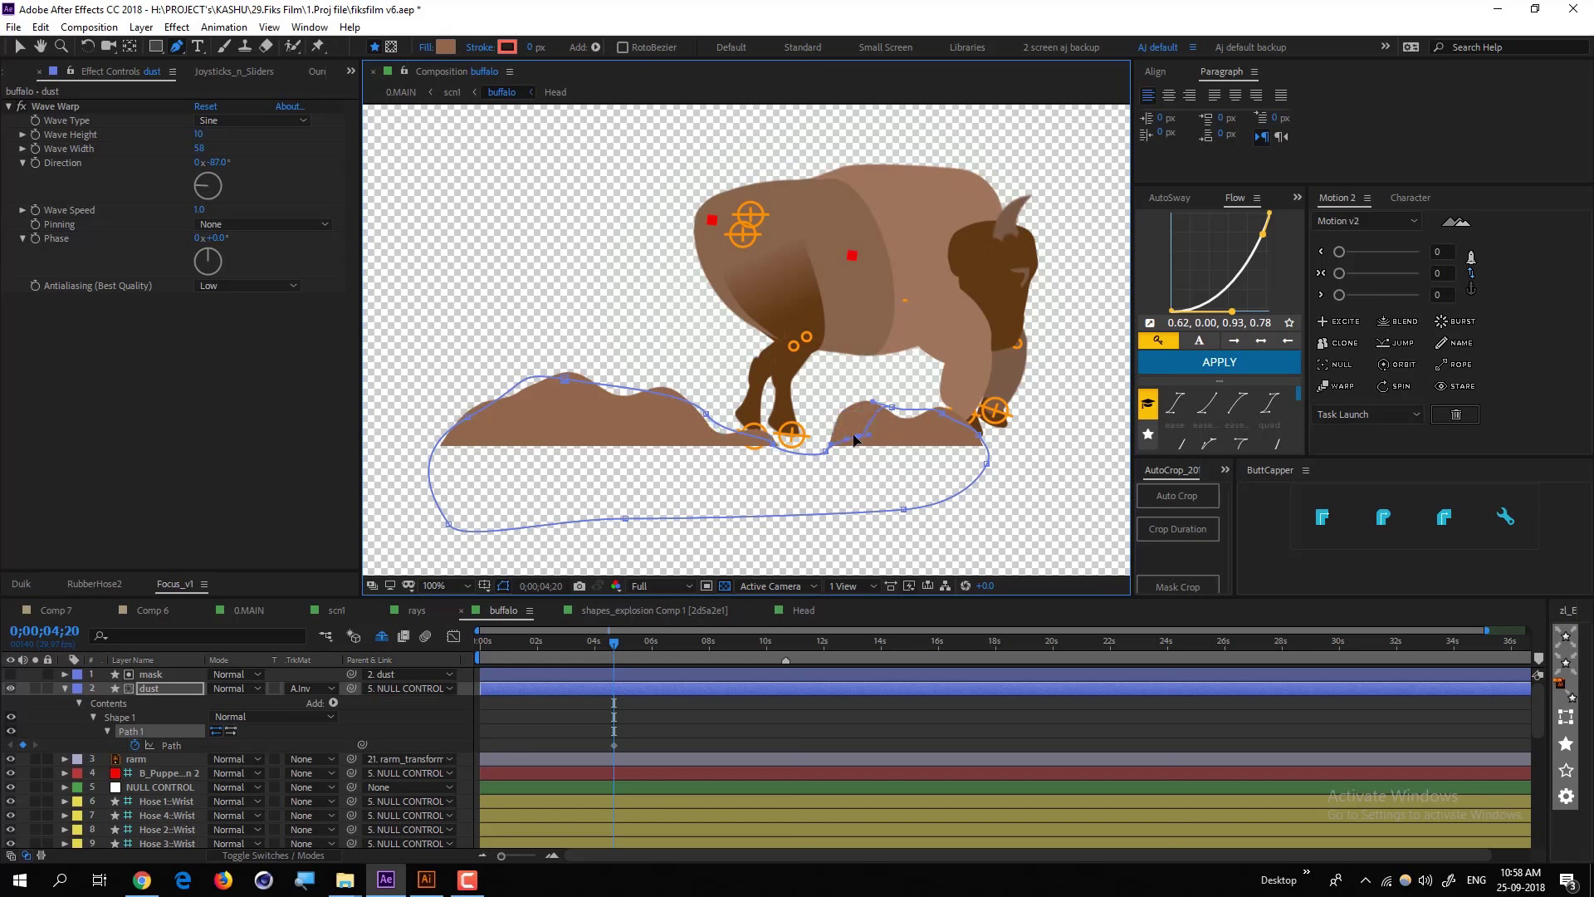
{"action": "left_click_drag", "start_coordinate": [909, 419], "coordinate": [970, 428]}
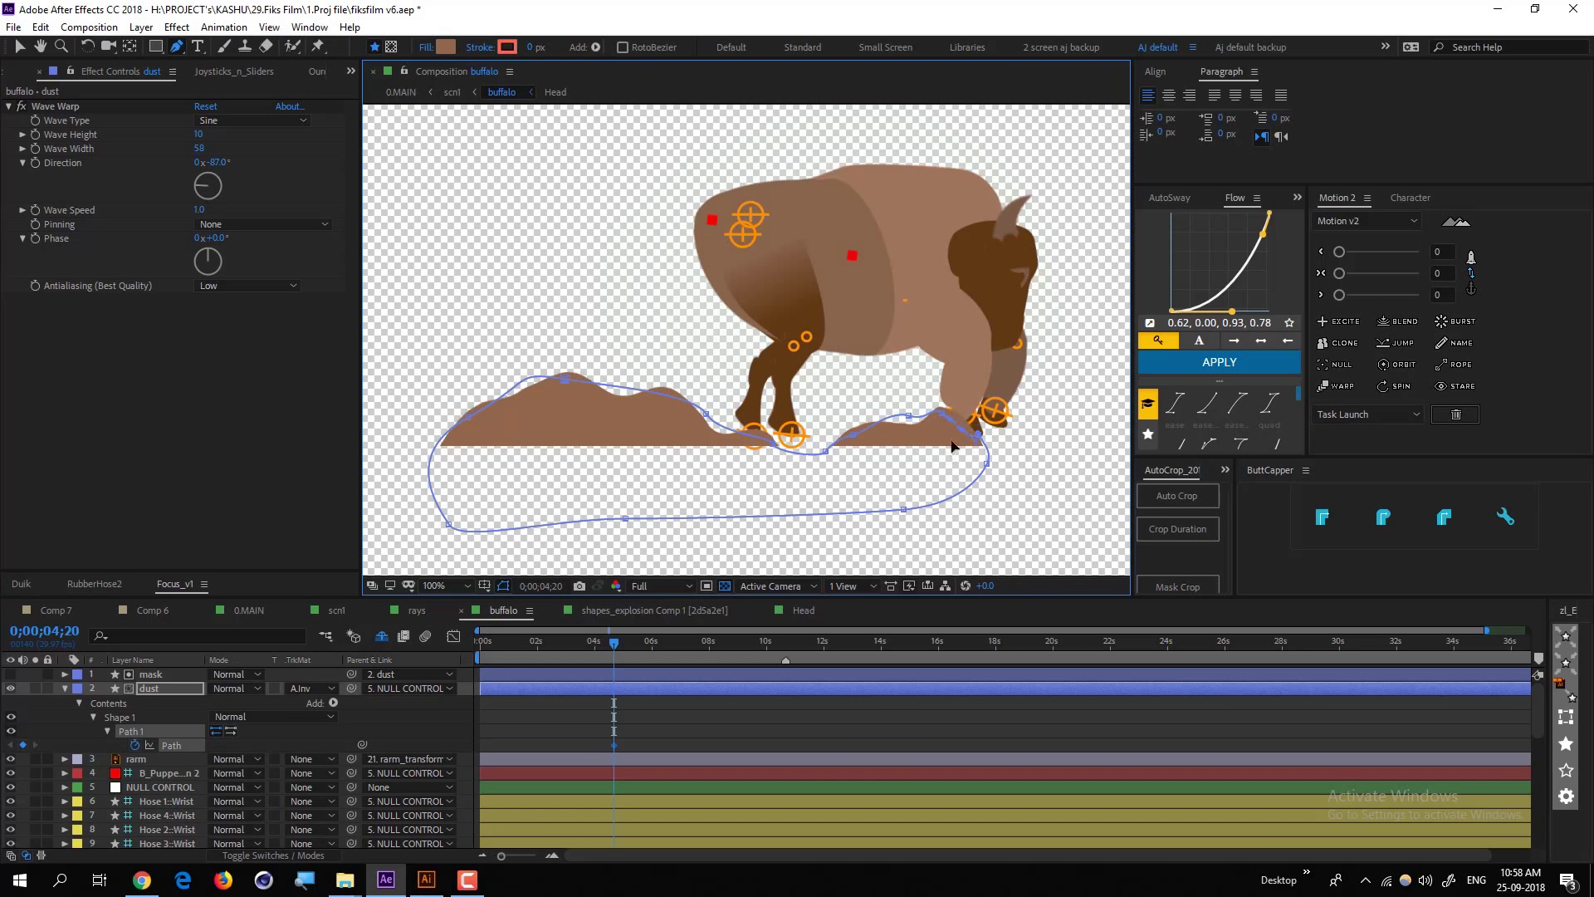
At 0;00;05;25, keyframe the path by lowering a point and adding curve handles by the hoof
{"action": "left_click_drag", "start_coordinate": [614, 644], "coordinate": [649, 647]}
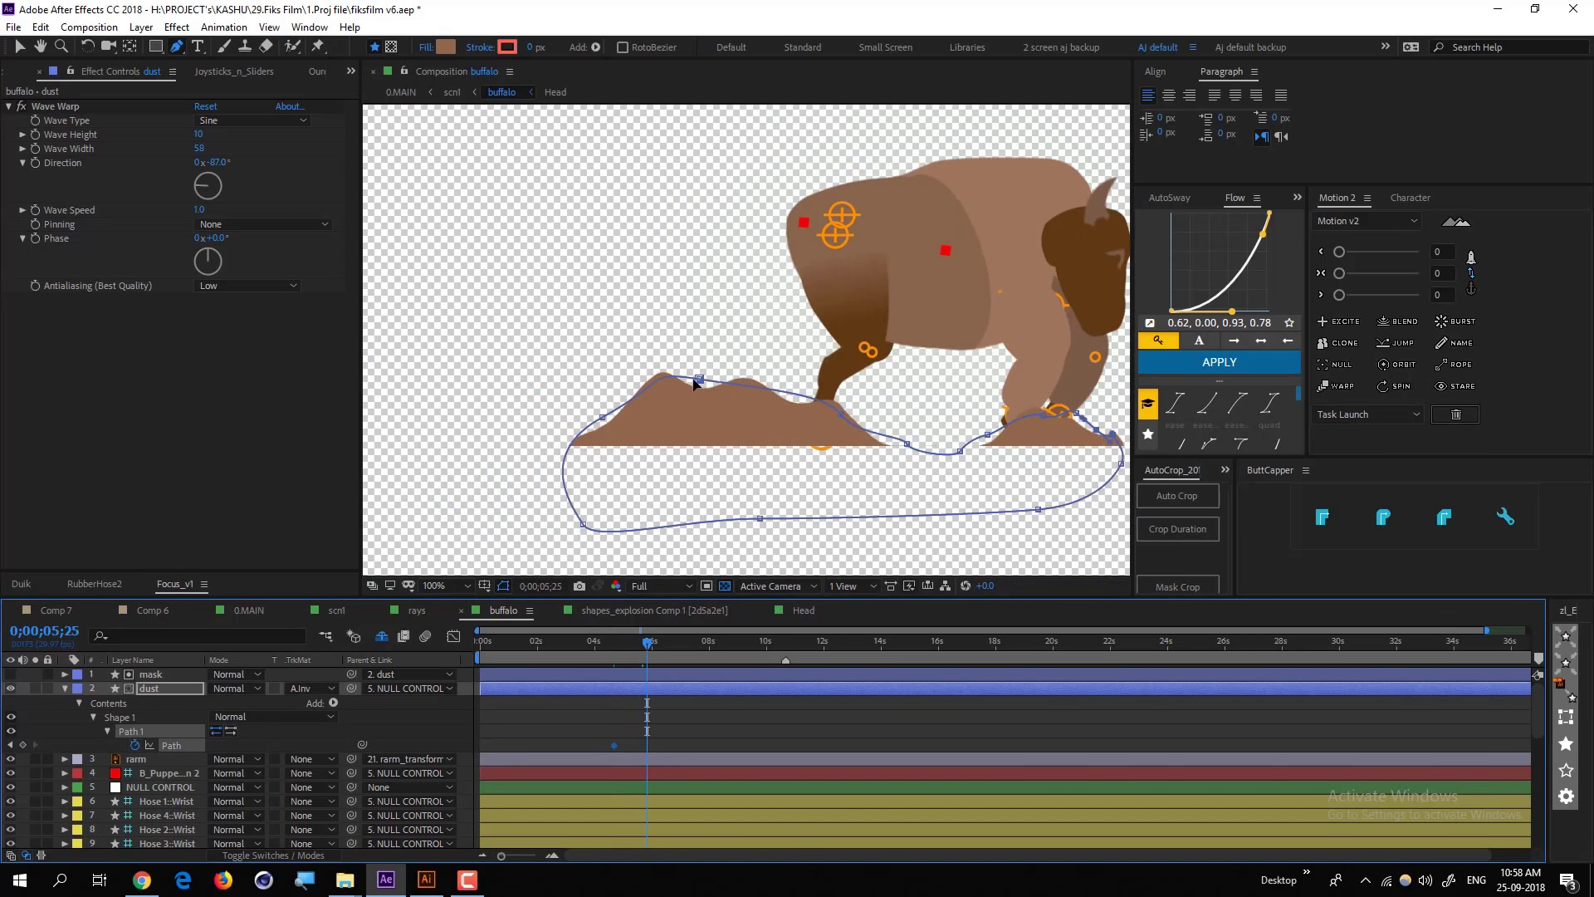
{"action": "left_click_drag", "start_coordinate": [699, 380], "coordinate": [704, 407]}
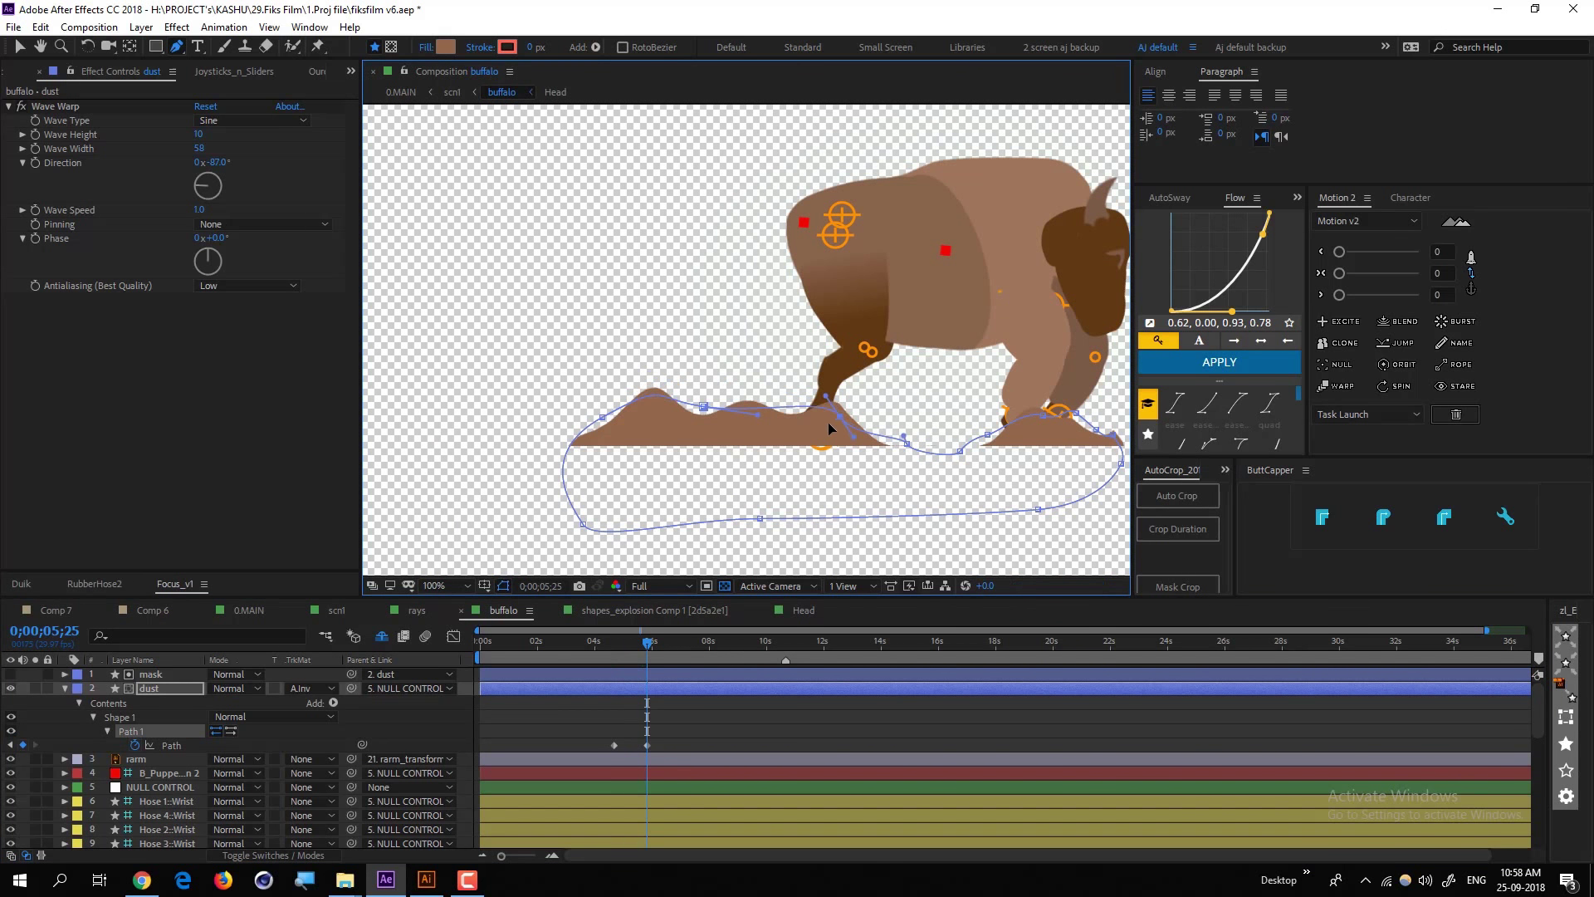
{"action": "left_click", "coordinate": [1042, 417]}
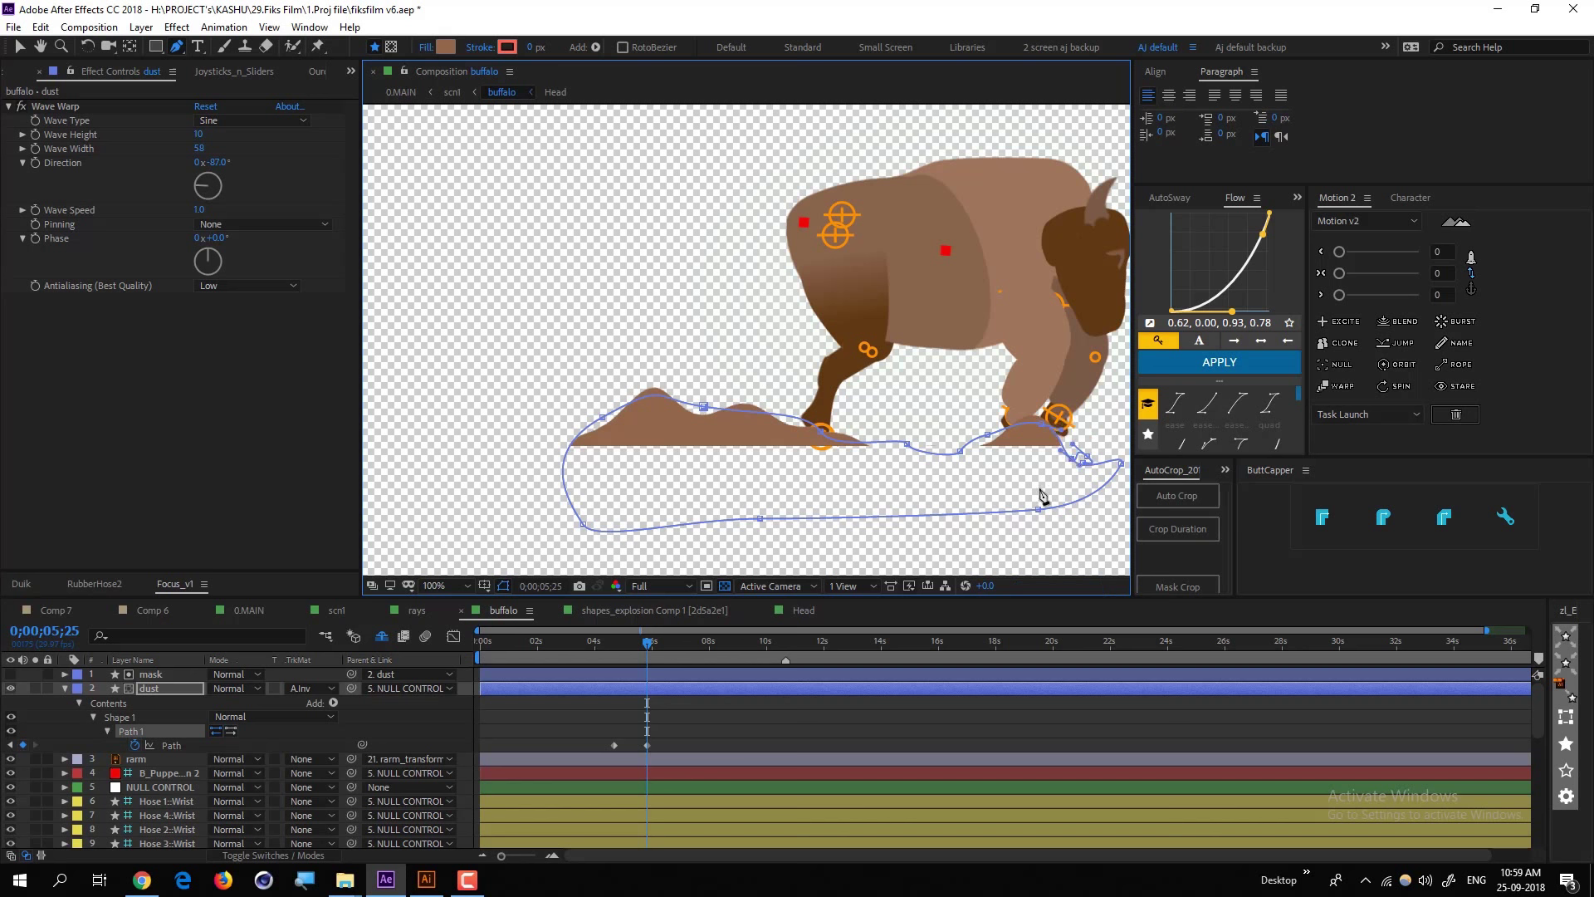
{"action": "left_click", "coordinate": [700, 690]}
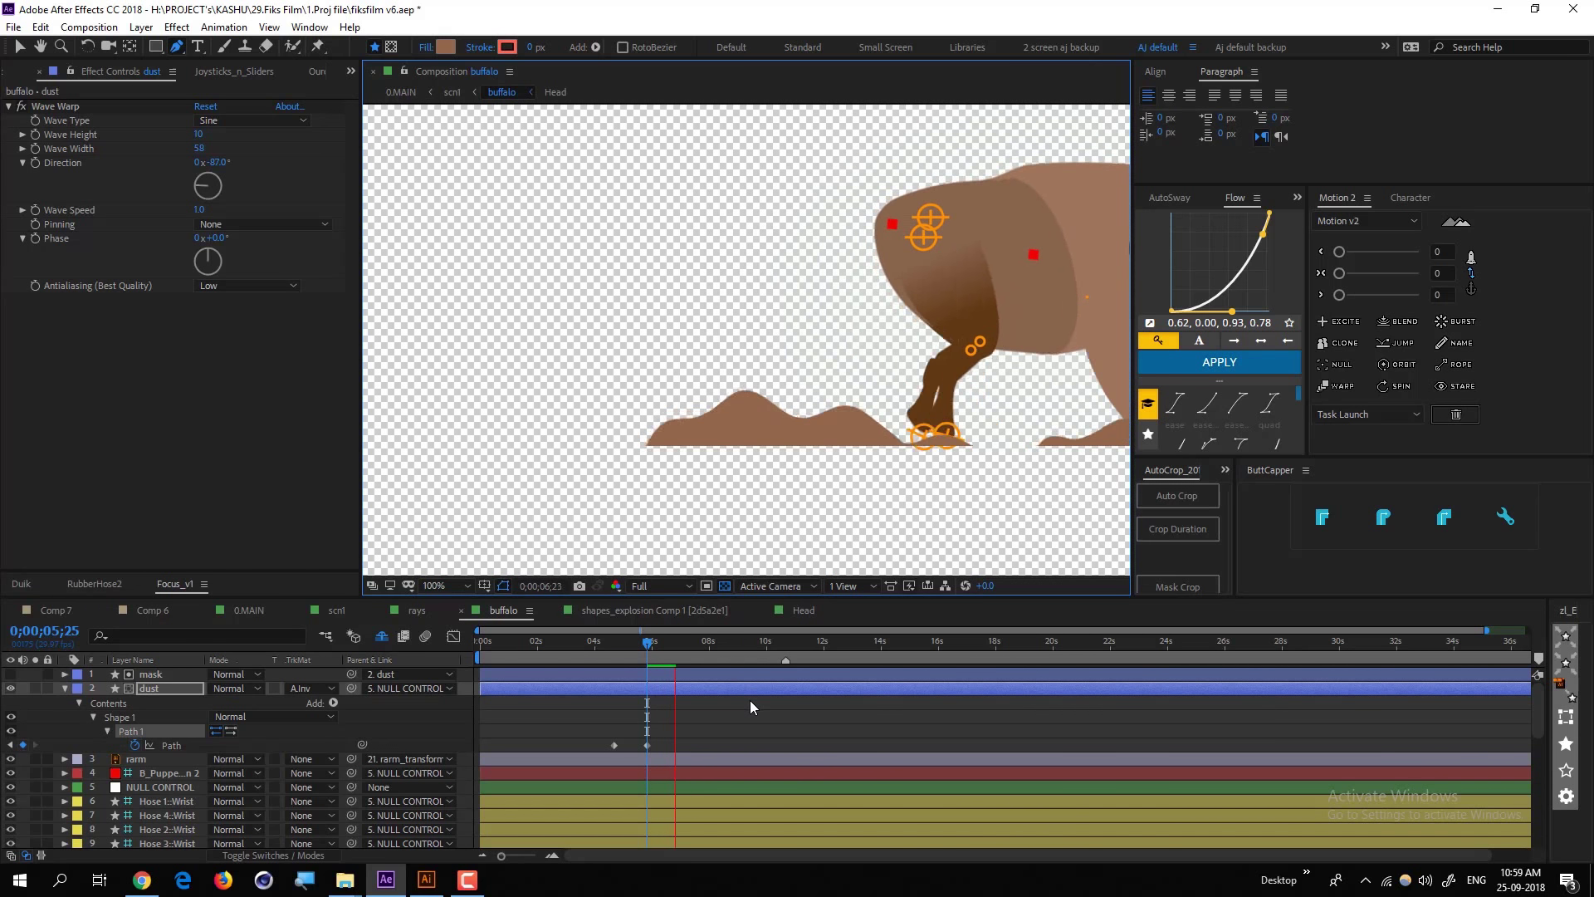
Stop playback and reveal only the dust layer's keyframed properties, selecting its Position keyframes
{"action": "key", "text": "space"}
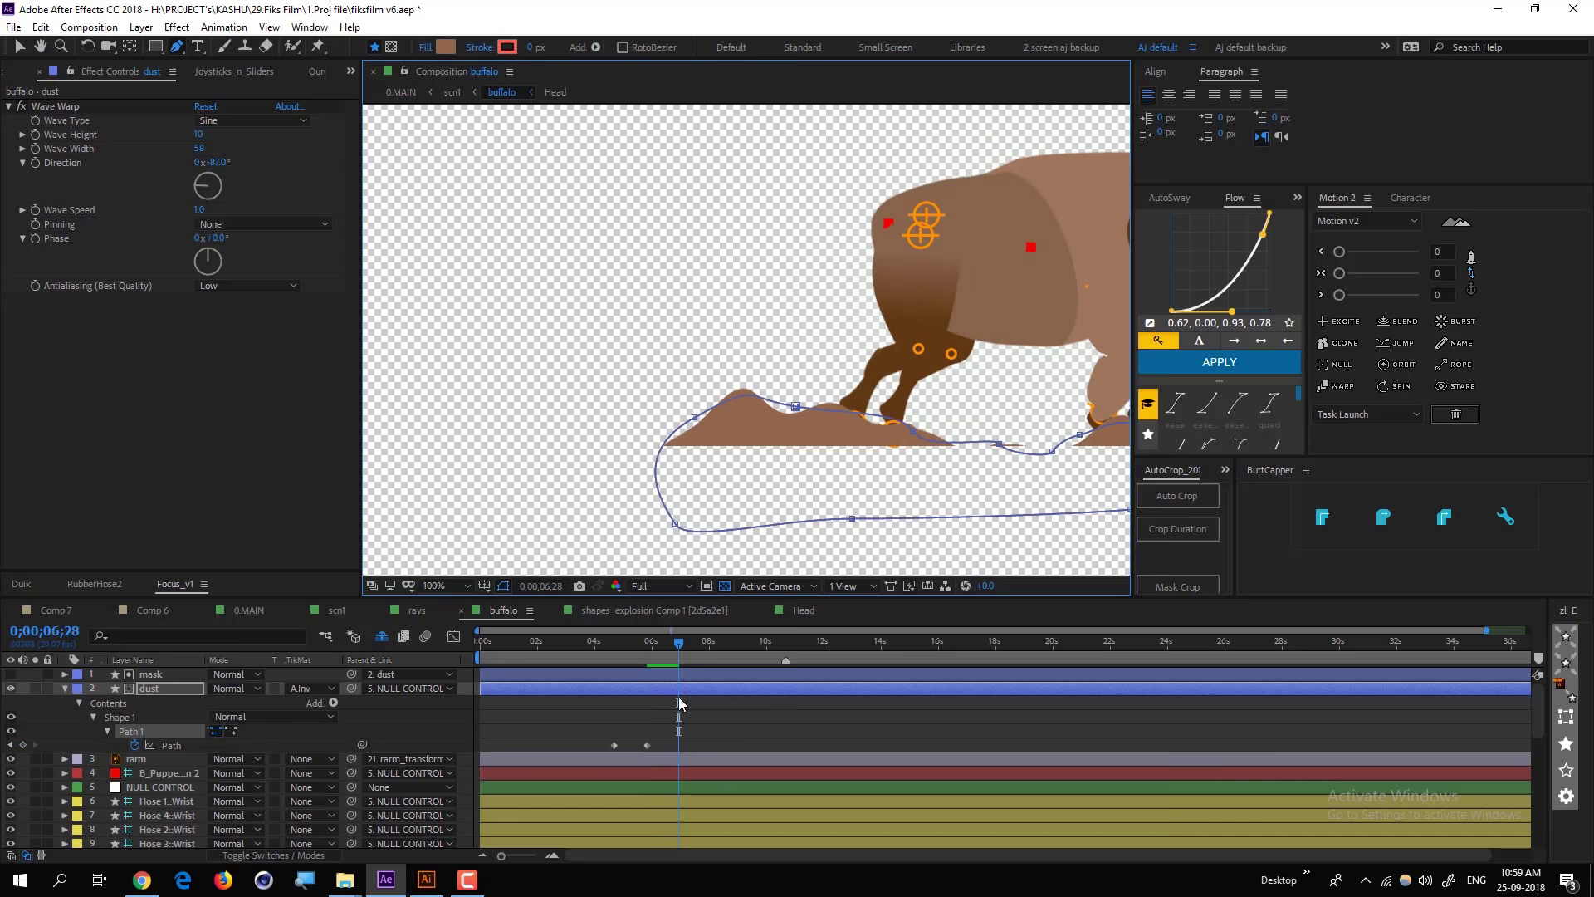
{"action": "left_click", "coordinate": [697, 686]}
{"action": "key", "text": "u"}
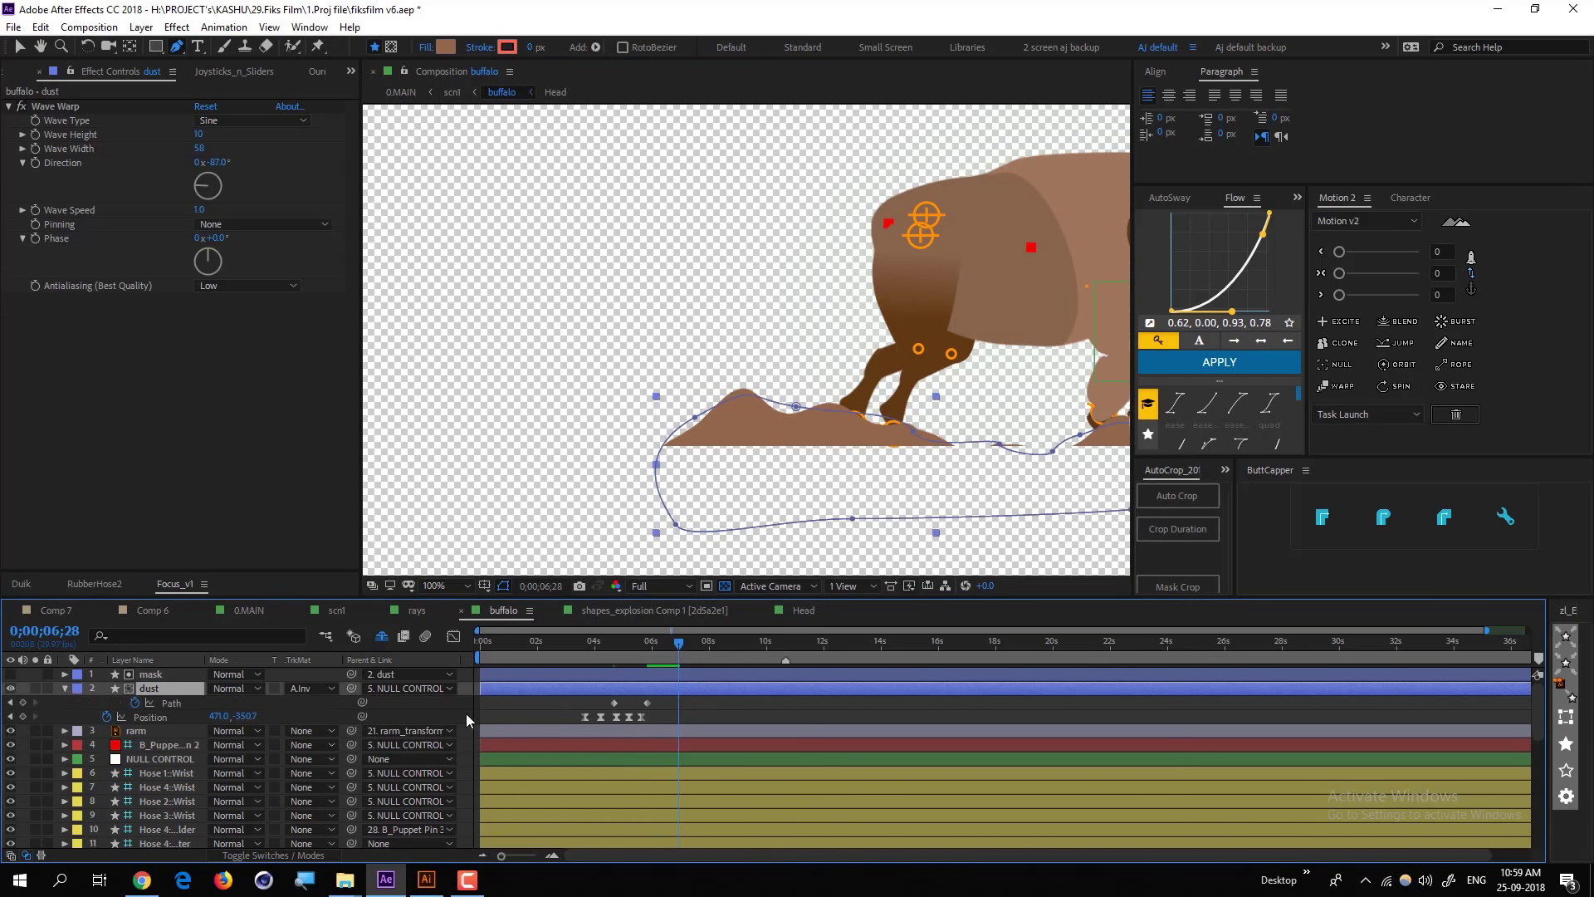
{"action": "left_click", "coordinate": [171, 719]}
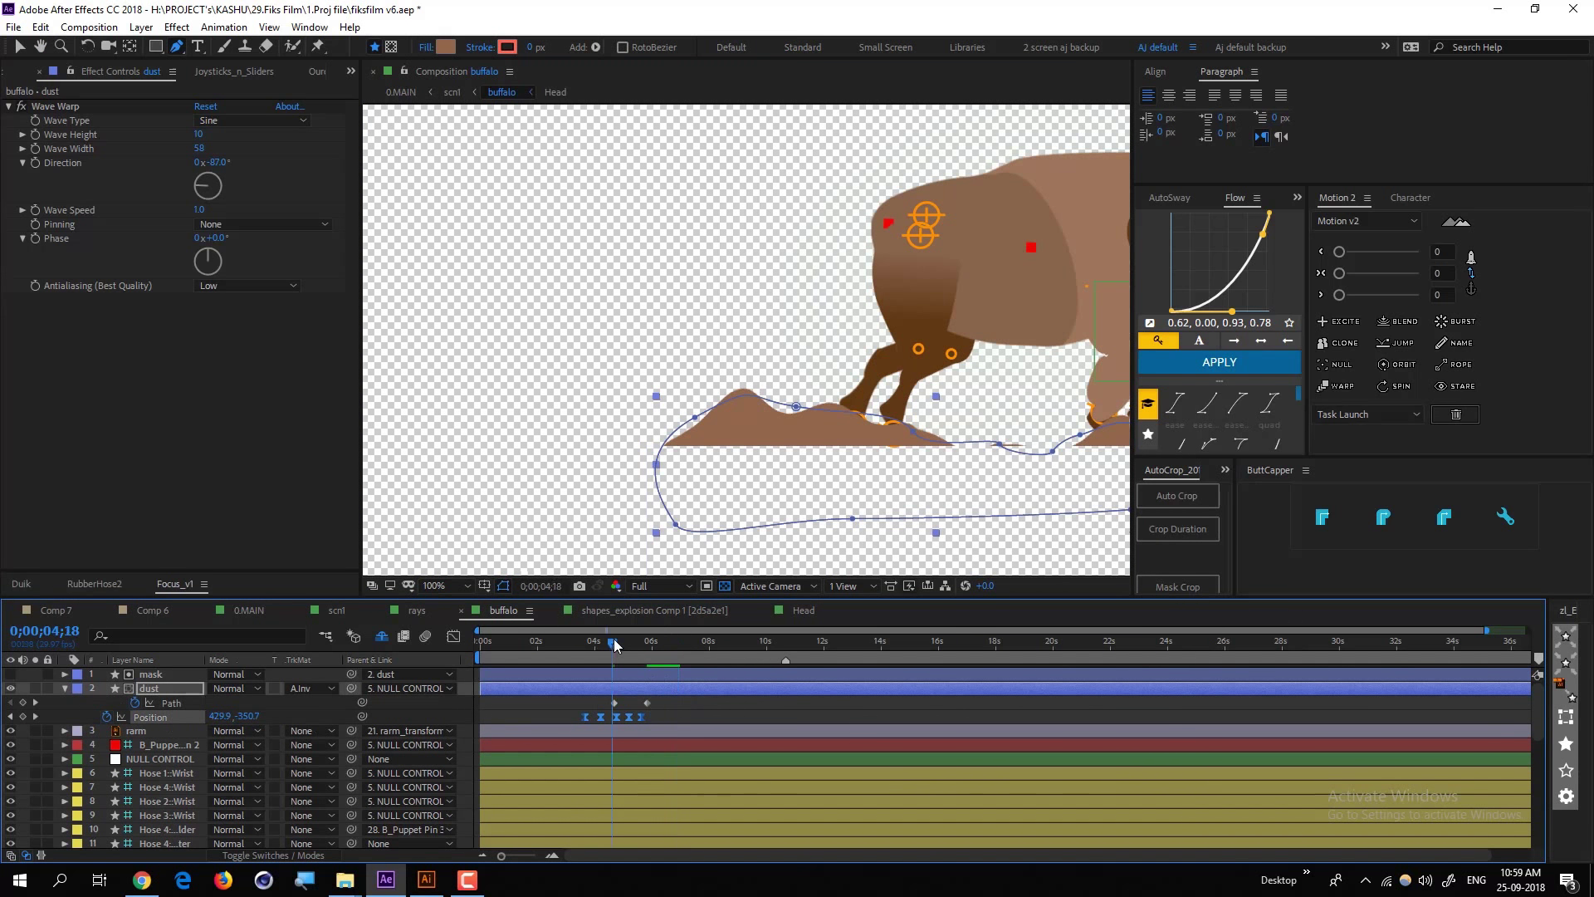
Move to 0;00;05;27, deselect the dust layer and return to the scn1 composition
{"action": "left_click_drag", "start_coordinate": [614, 645], "coordinate": [652, 659]}
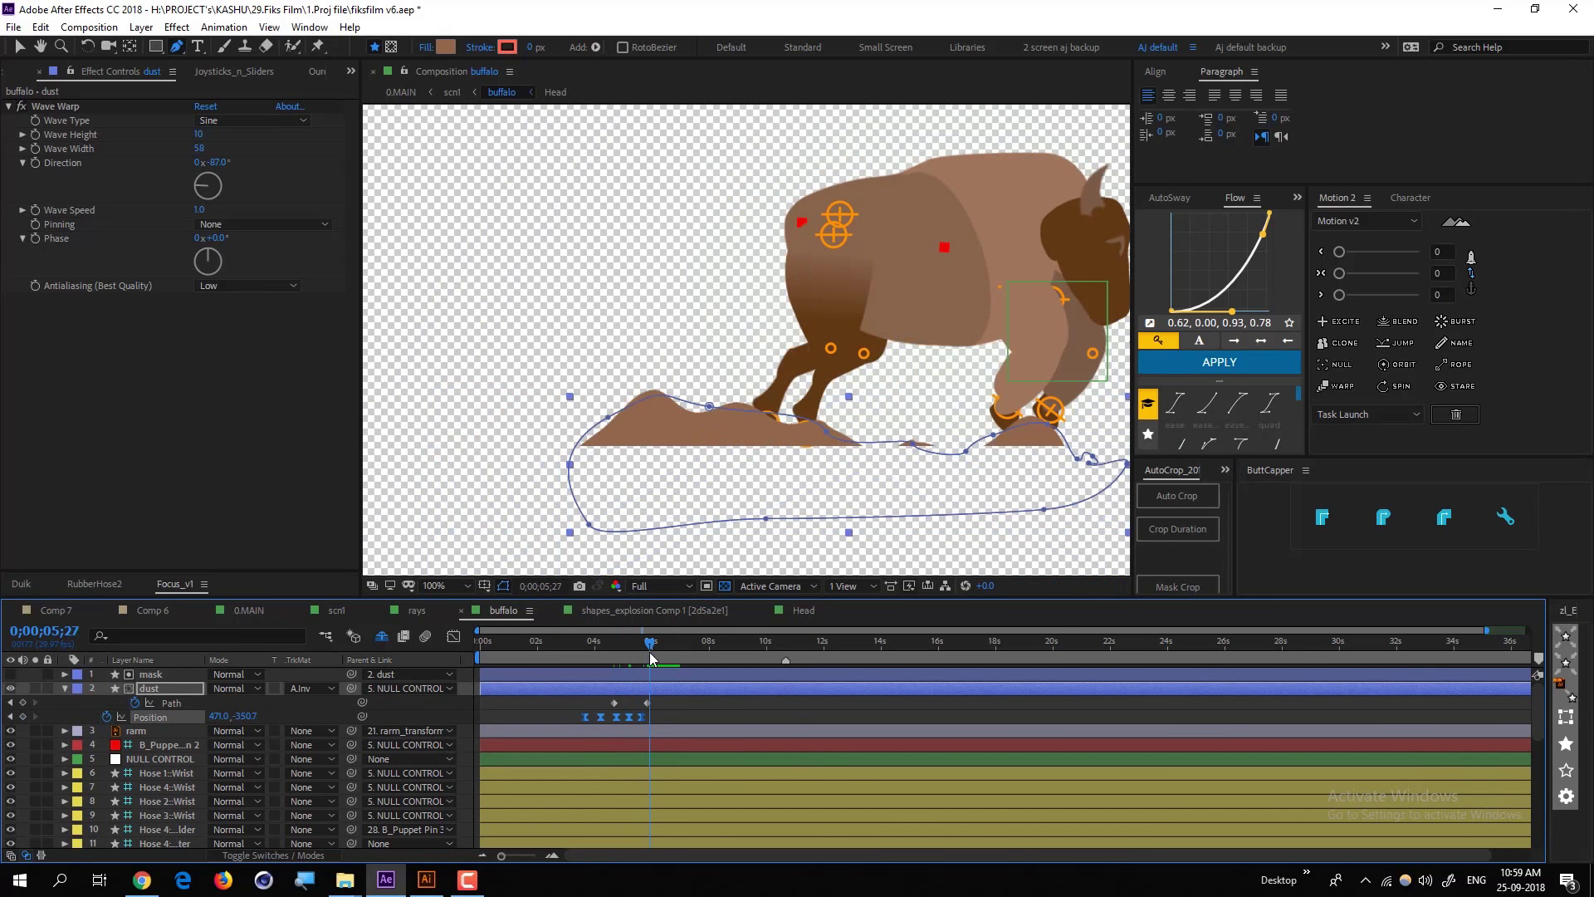
{"action": "left_click", "coordinate": [680, 704]}
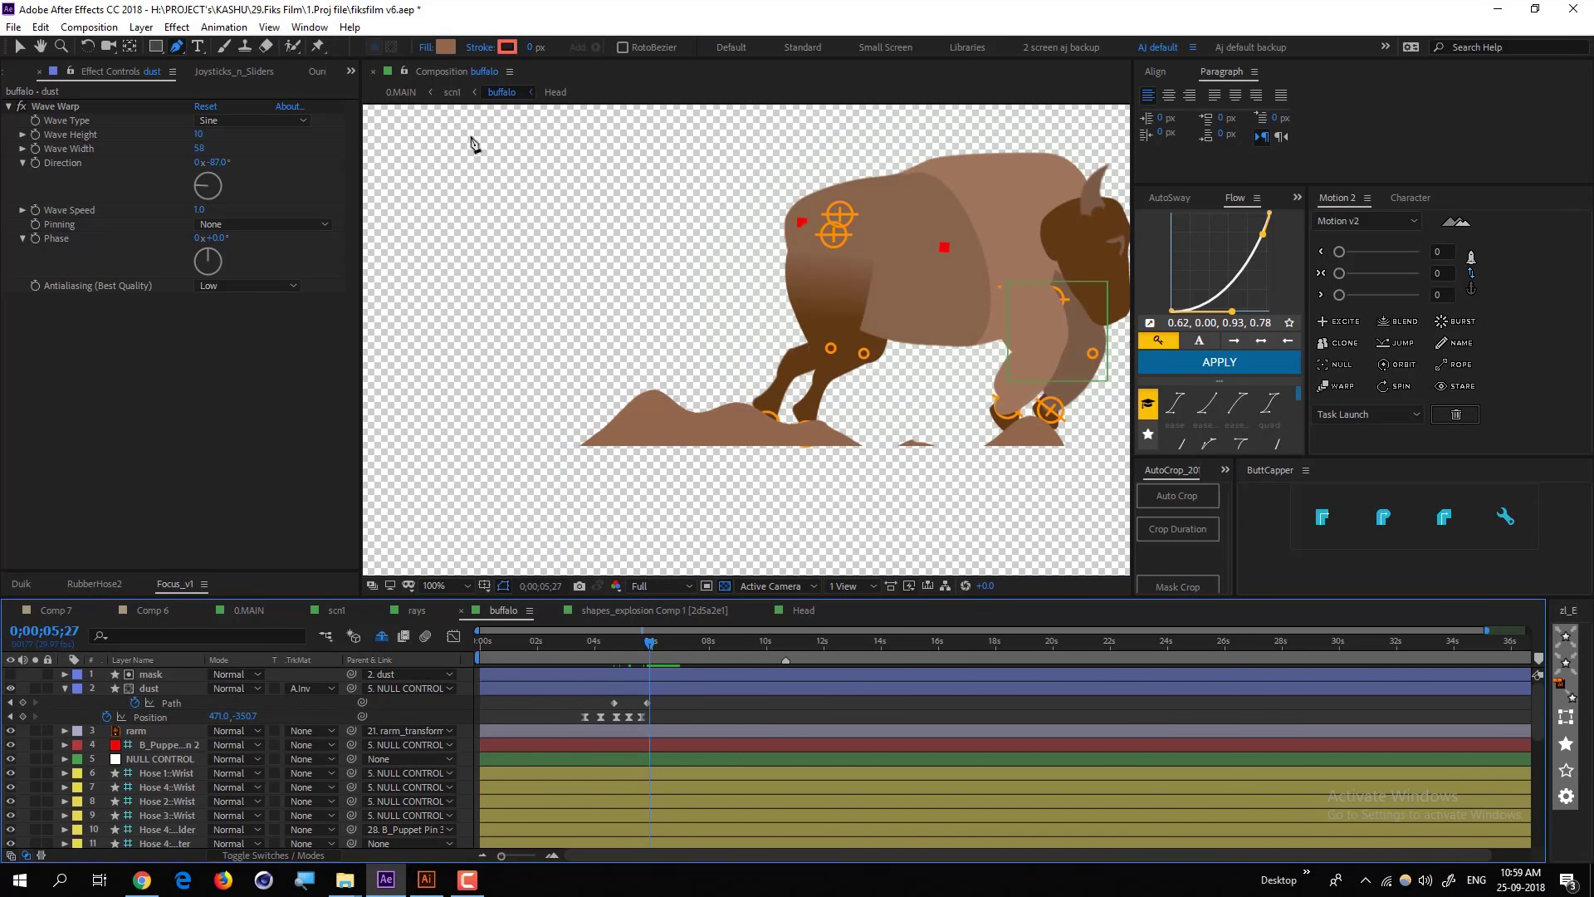
{"action": "left_click", "coordinate": [453, 92]}
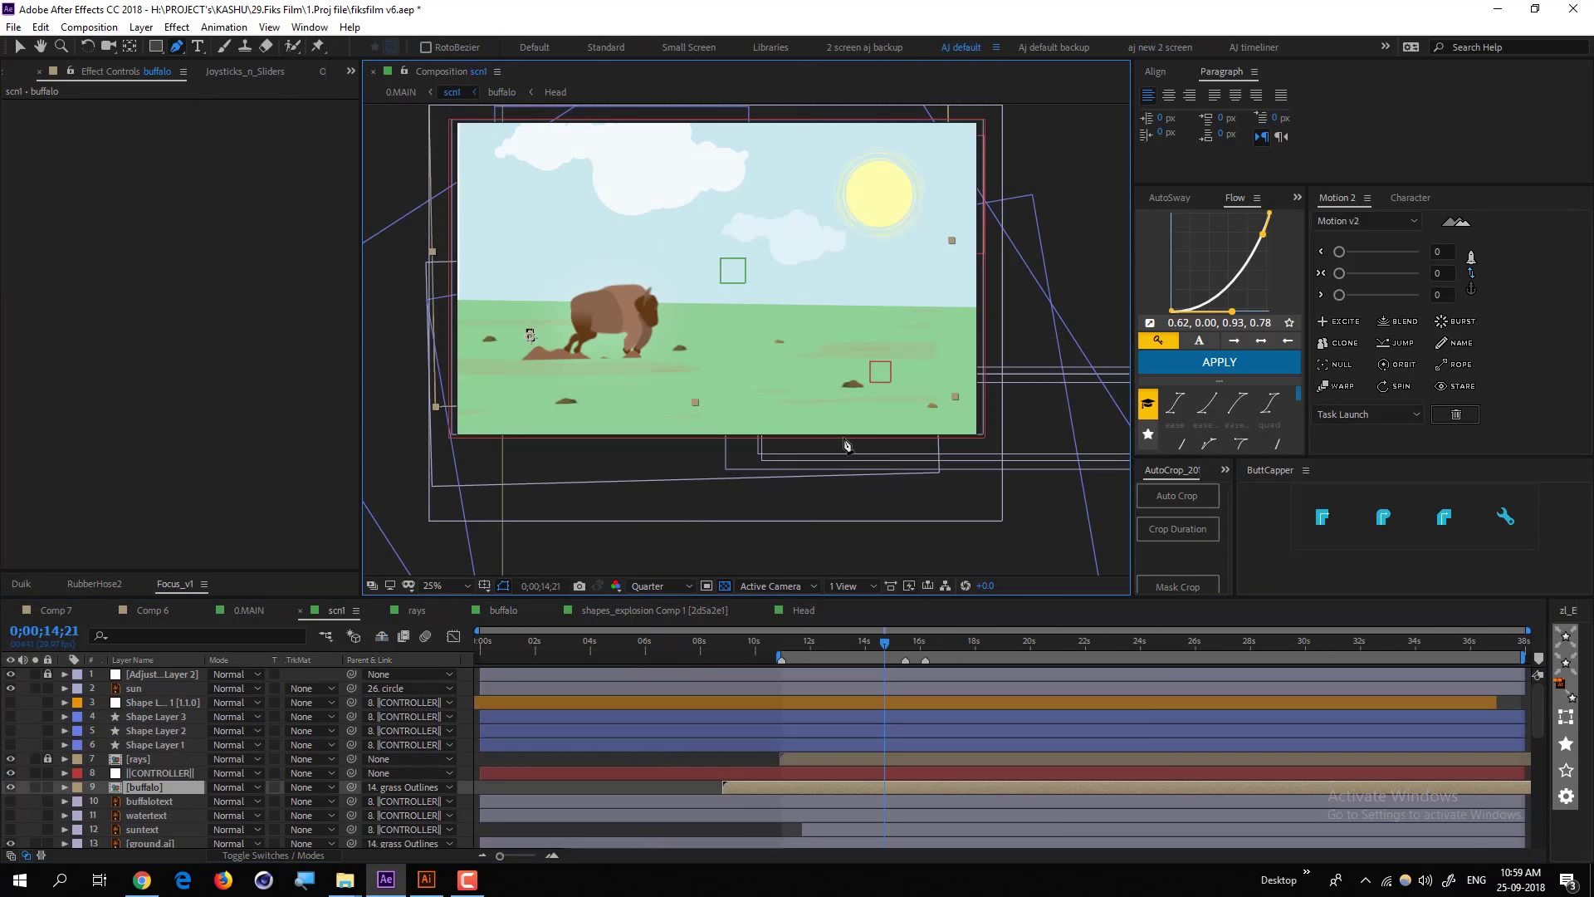
{"action": "left_click_drag", "start_coordinate": [820, 641], "coordinate": [860, 655]}
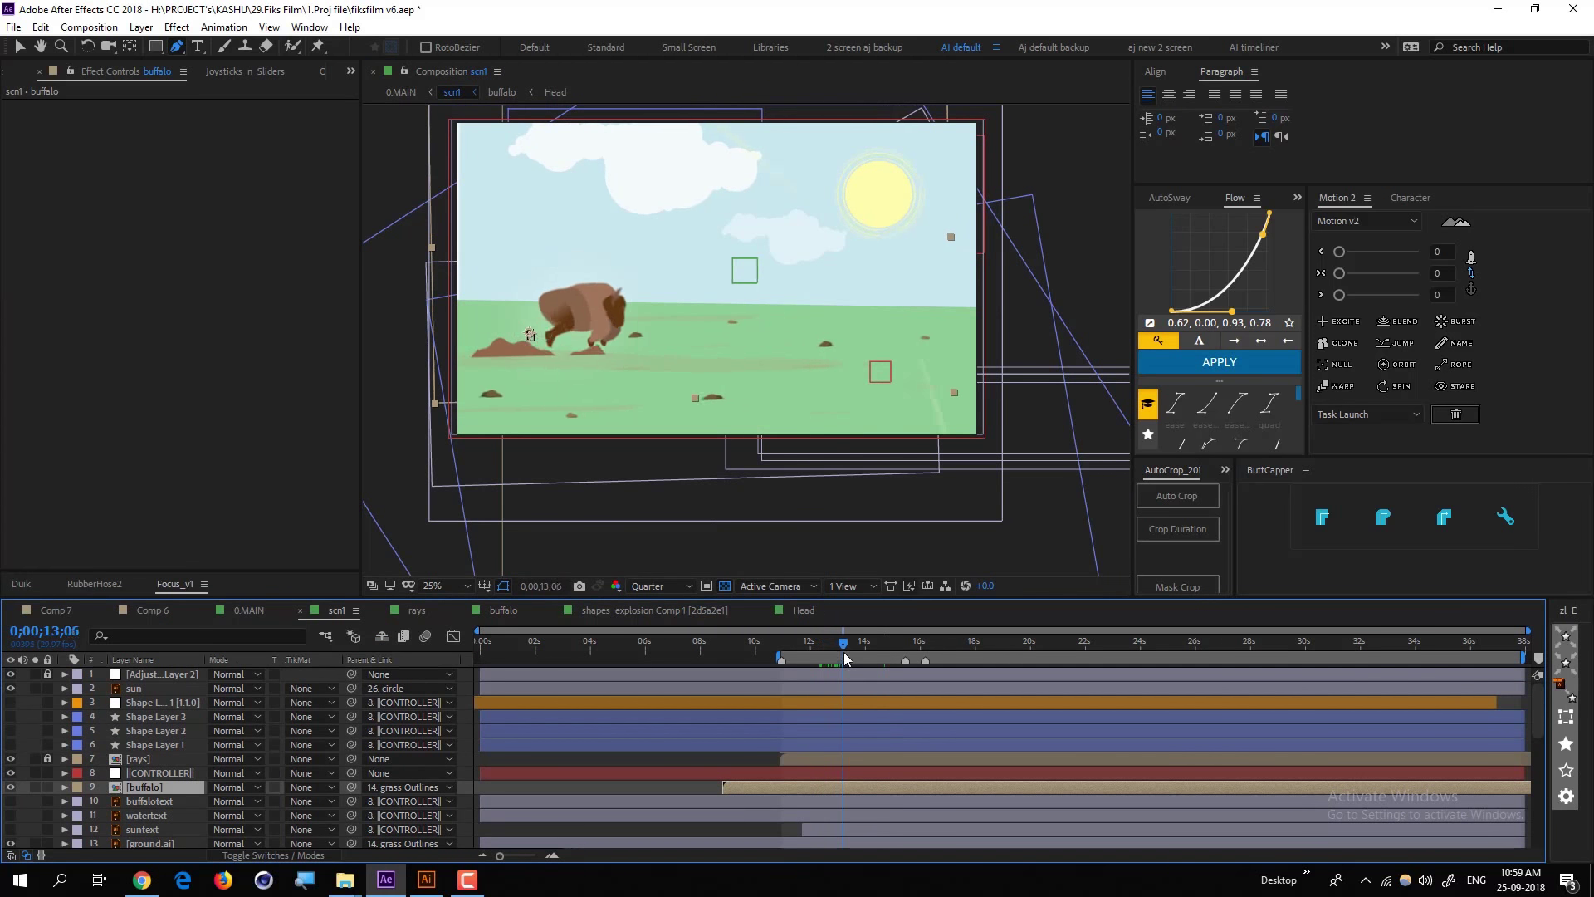